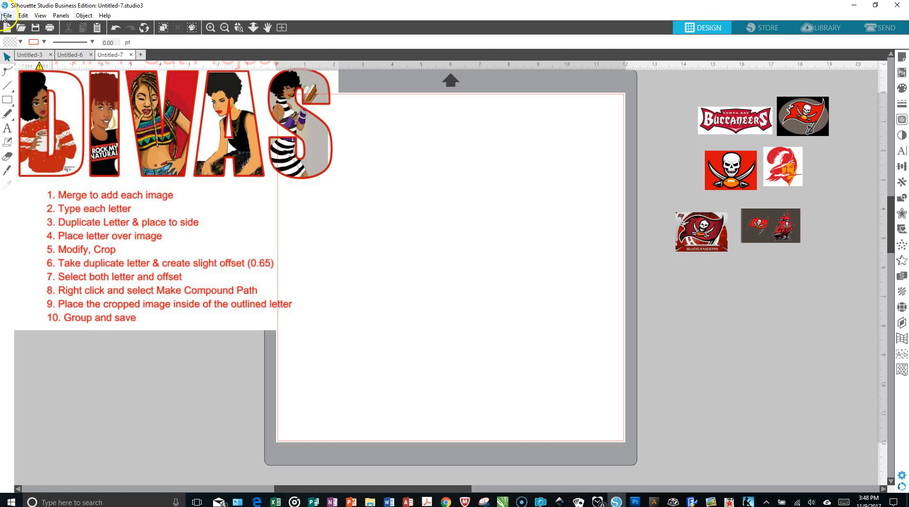
pyautogui.click(6, 16)
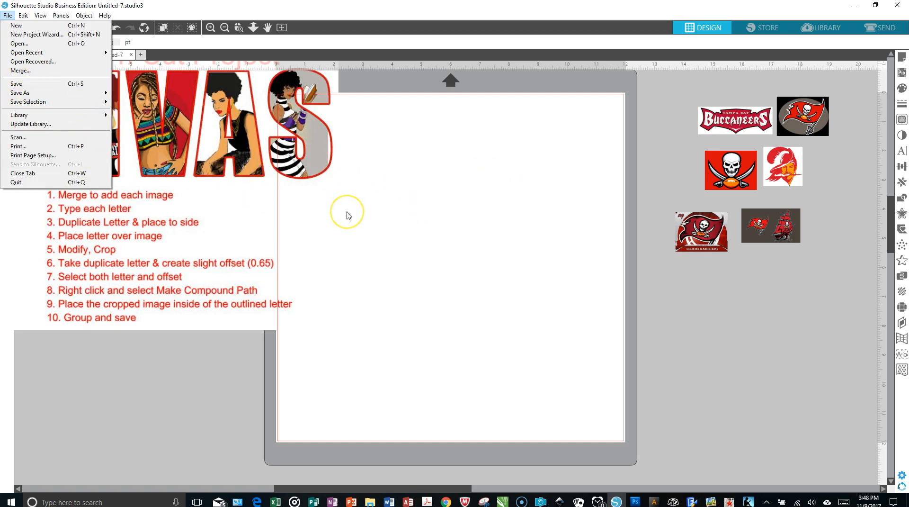
pyautogui.click(493, 237)
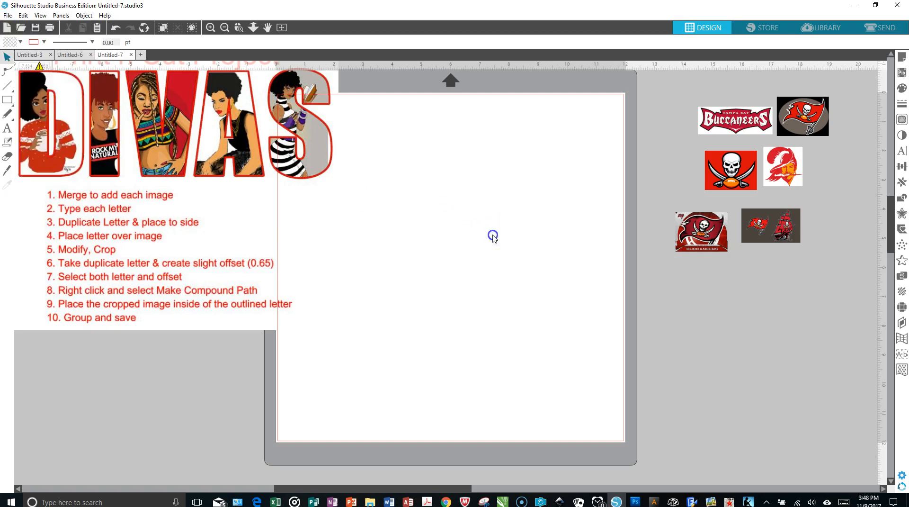
pyautogui.click(8, 15)
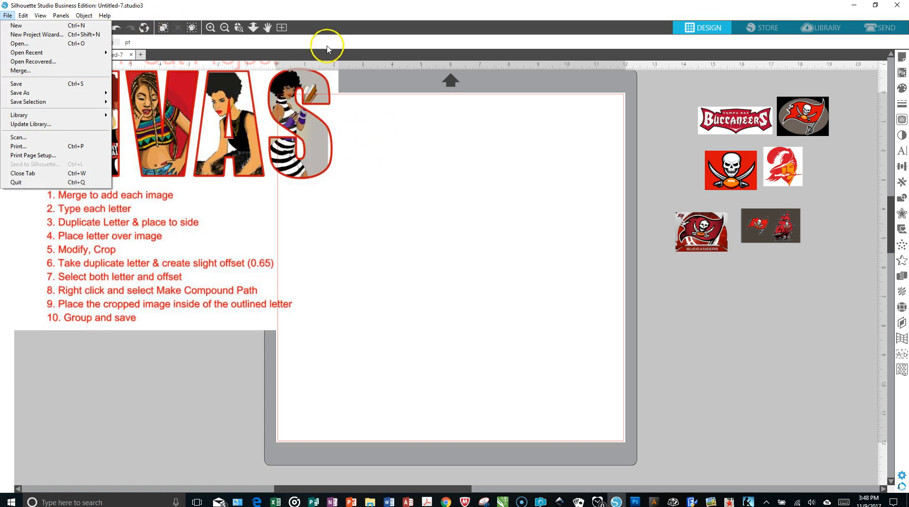
pyautogui.click(387, 204)
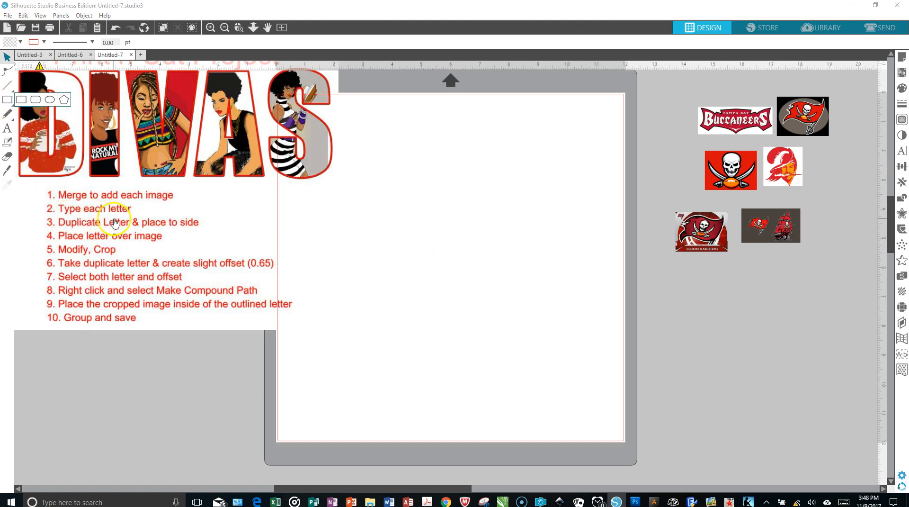
# Step: Add the text TAMPA to the page, enlarge it to about 8.4 in wide and position it within the page
pyautogui.click(7, 128)
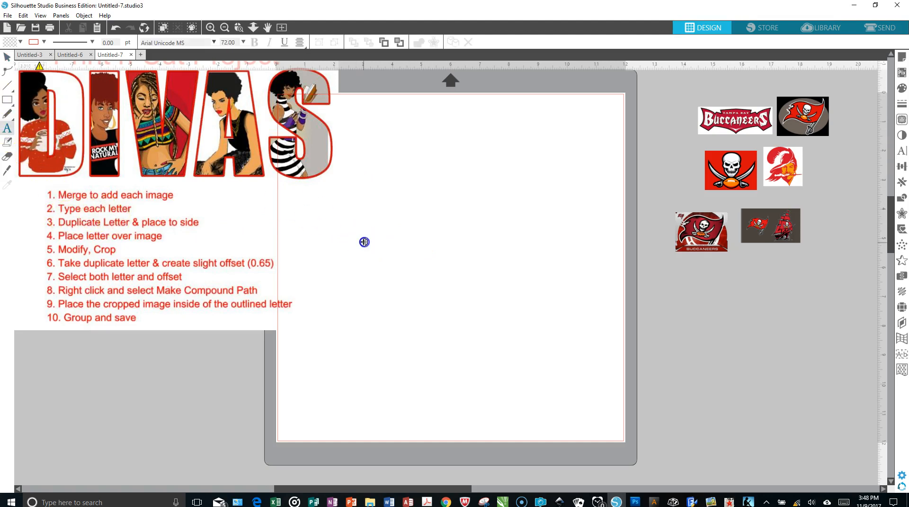
pyautogui.click(364, 240)
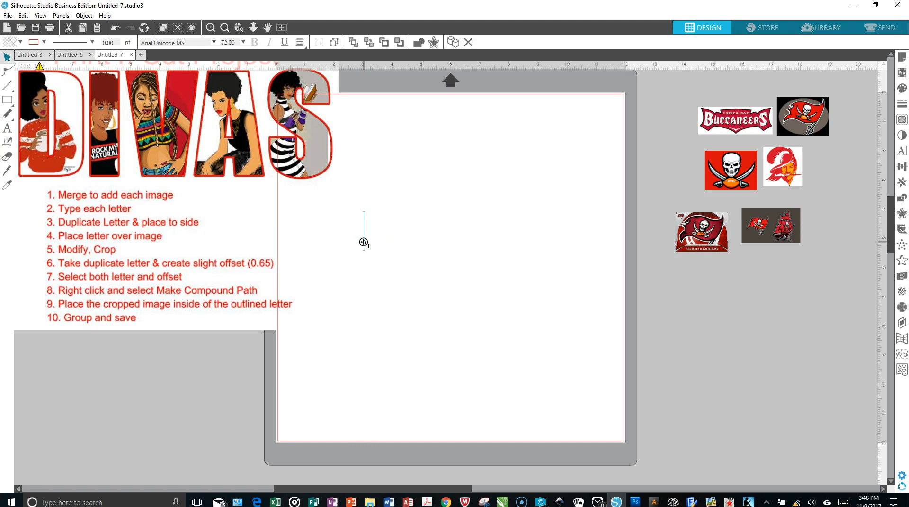
pyautogui.write('TAMPA')
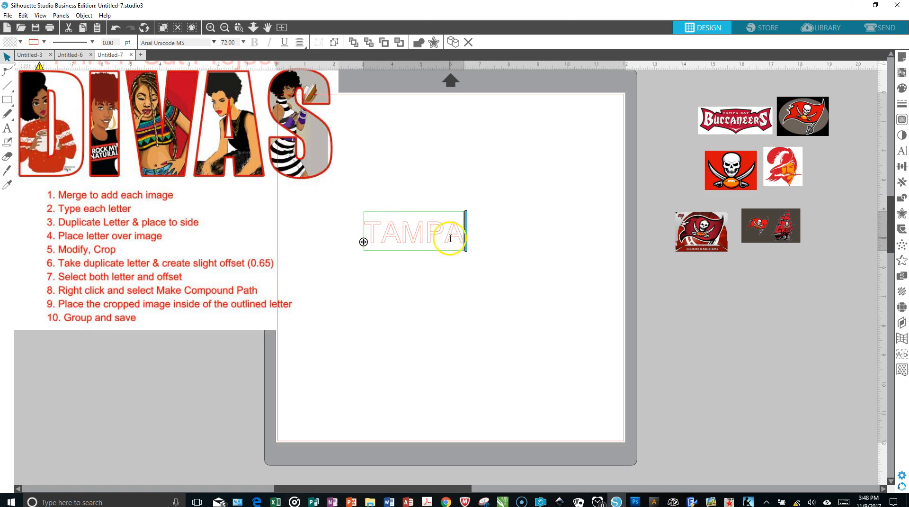
pyautogui.click(443, 254)
pyautogui.click(440, 237)
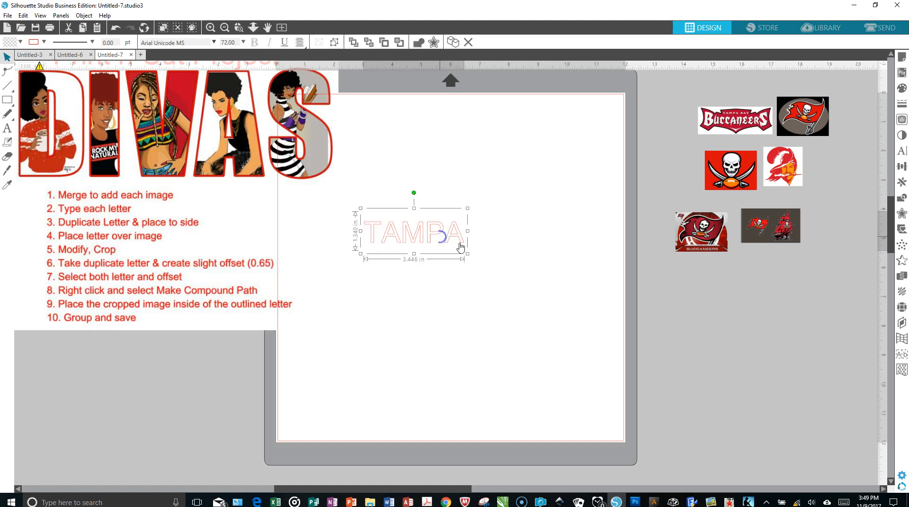
pyautogui.moveTo(468, 253); pyautogui.dragTo(589, 365)
pyautogui.moveTo(602, 284); pyautogui.dragTo(560, 267)
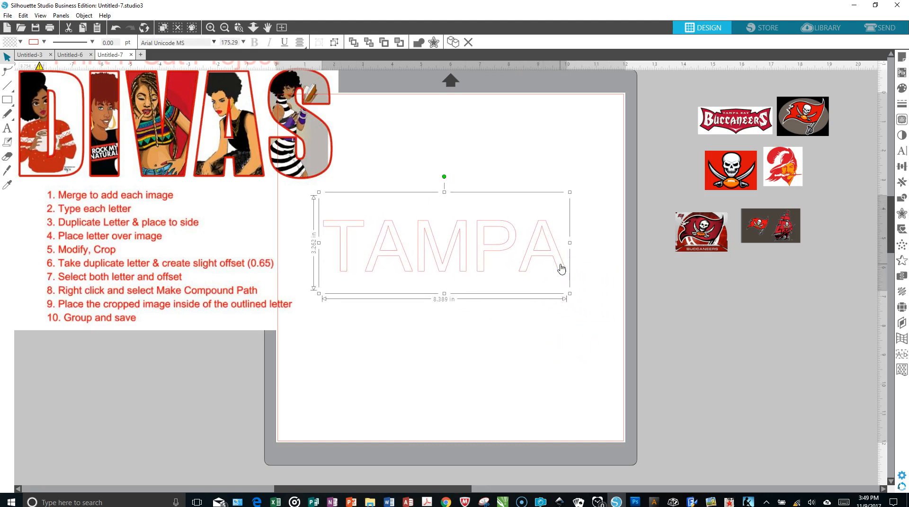
pyautogui.rightClick(534, 248)
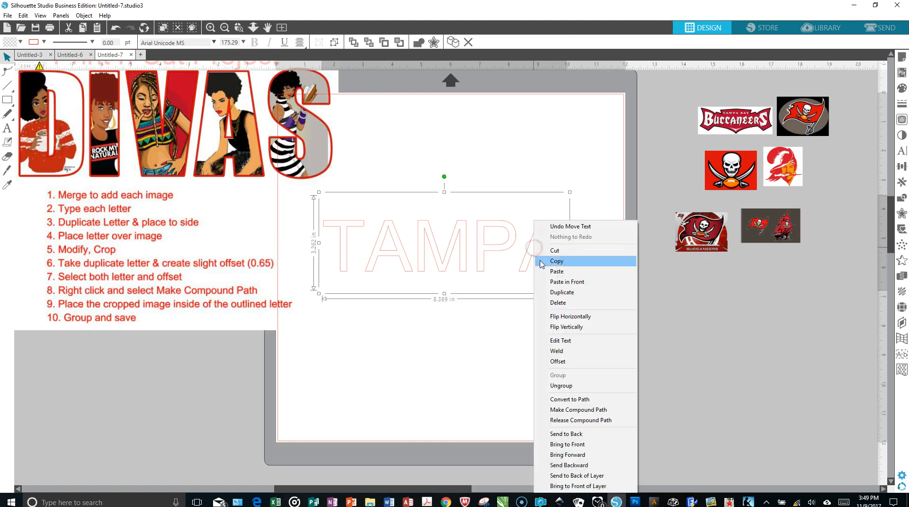
pyautogui.click(554, 292)
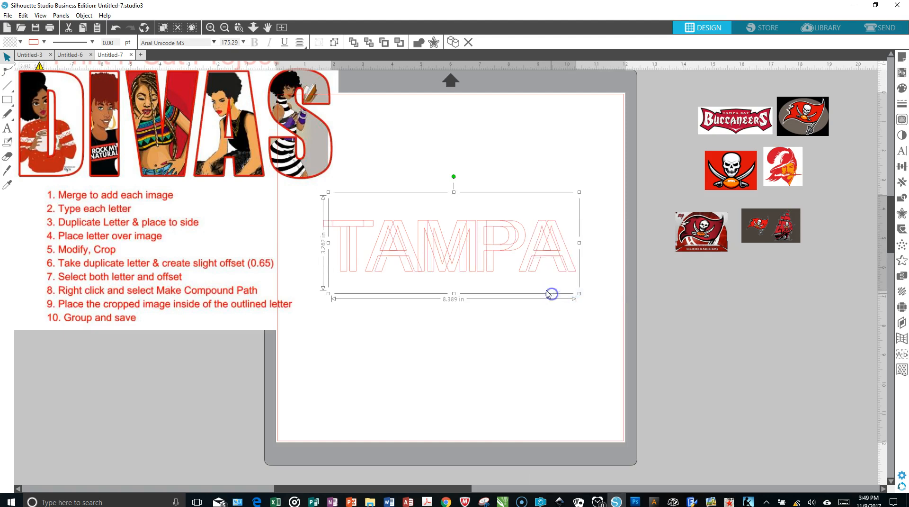
pyautogui.moveTo(496, 246); pyautogui.dragTo(830, 341)
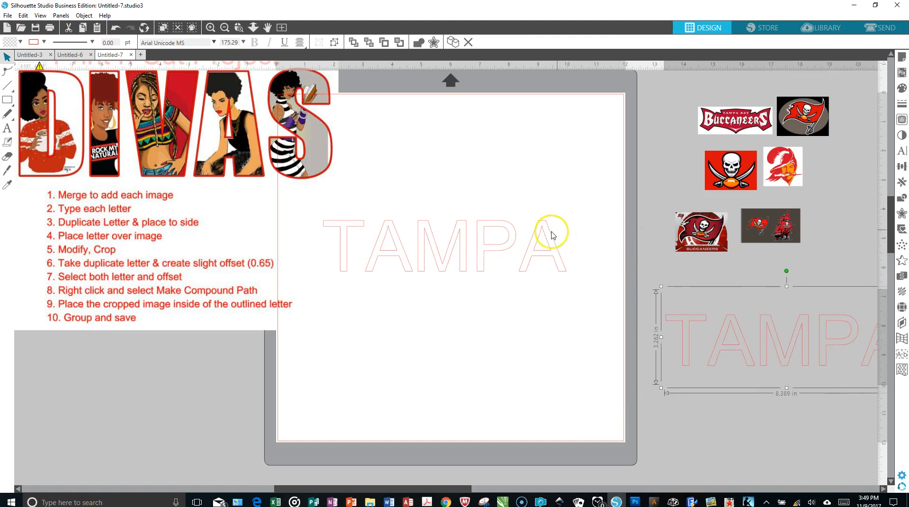
pyautogui.click(114, 29)
pyautogui.click(114, 29)
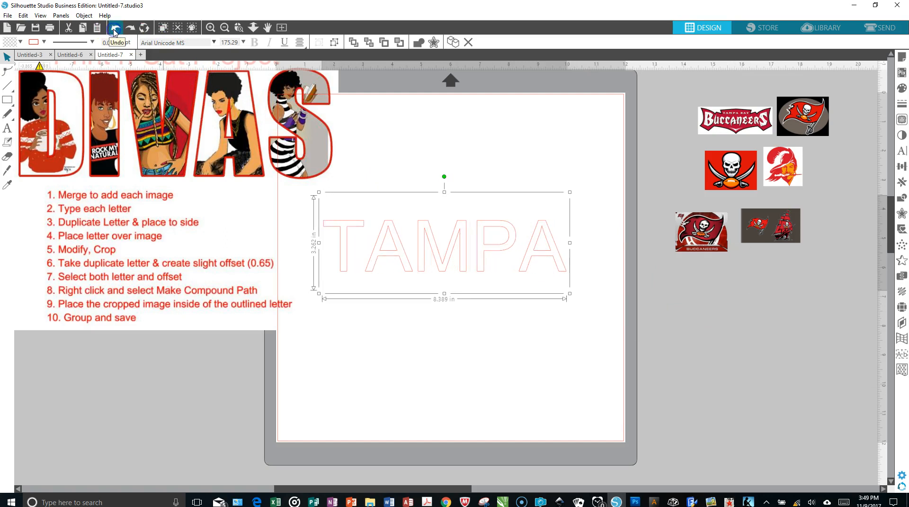
# Step: Change the font of the whole TAMPA text to Impact
pyautogui.click(521, 265)
pyautogui.doubleClick(523, 262)
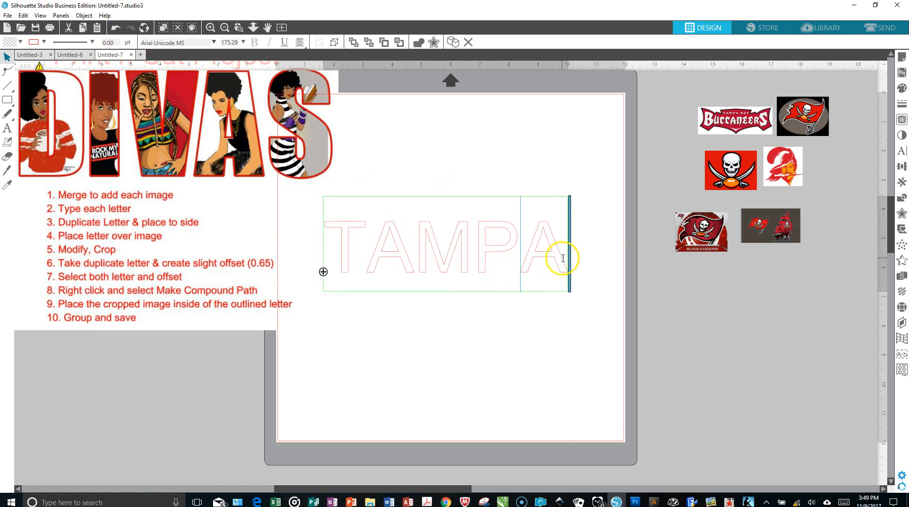
pyautogui.moveTo(544, 260); pyautogui.dragTo(336, 240)
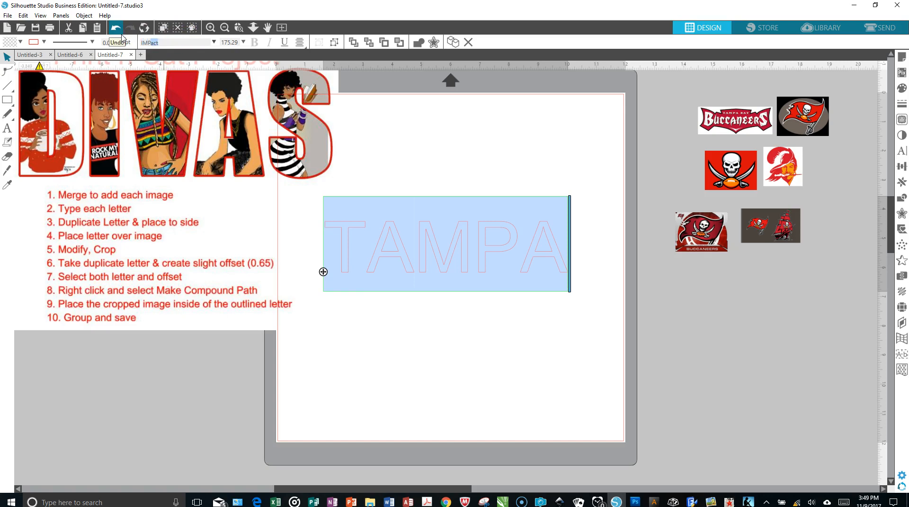
pyautogui.press('Return')
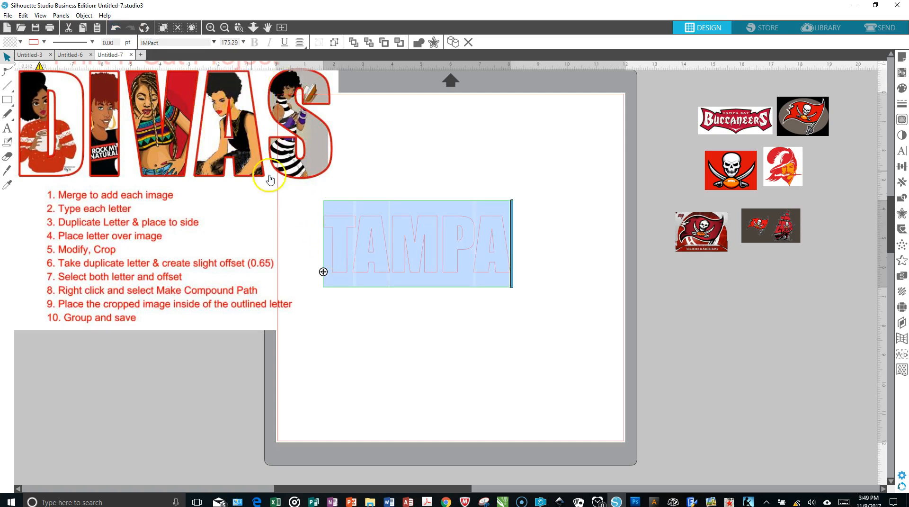
pyautogui.click(480, 304)
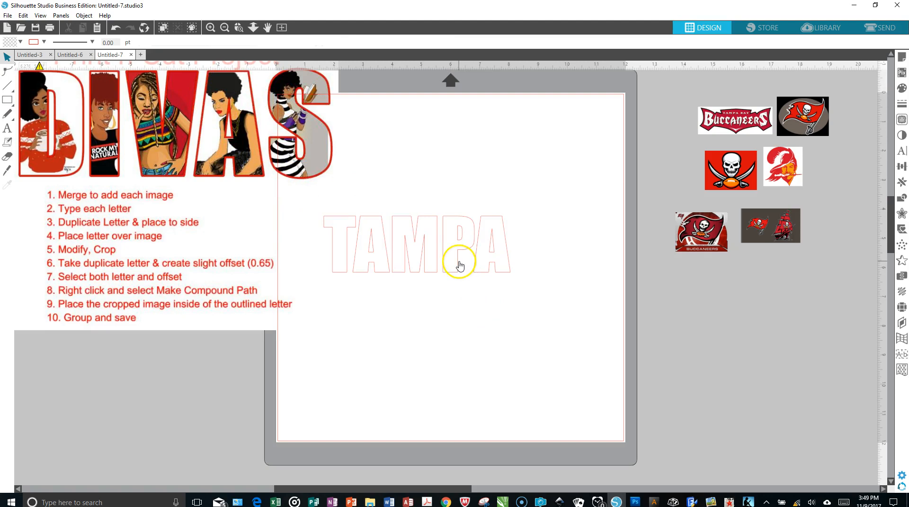
# Step: Enlarge the TAMPA text to about 10.8 in wide and move it to fit within the page width
pyautogui.click(459, 263)
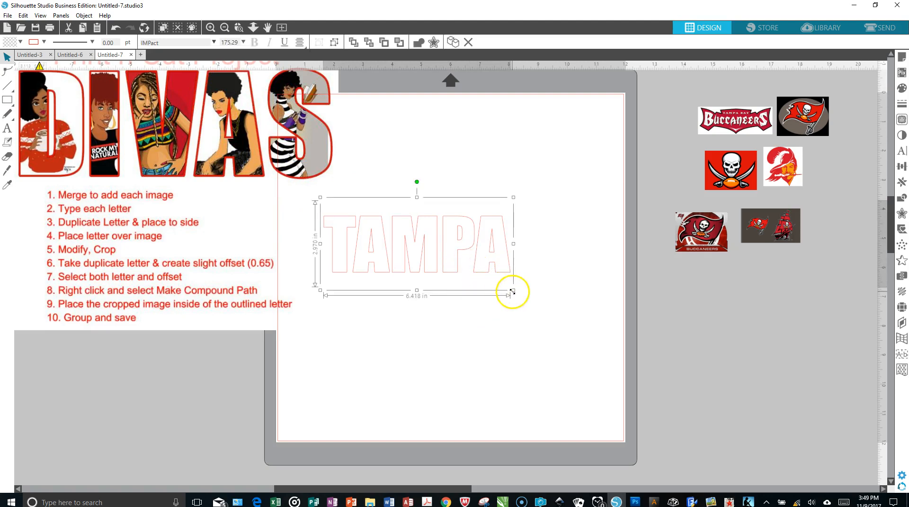
pyautogui.moveTo(515, 292); pyautogui.dragTo(641, 351)
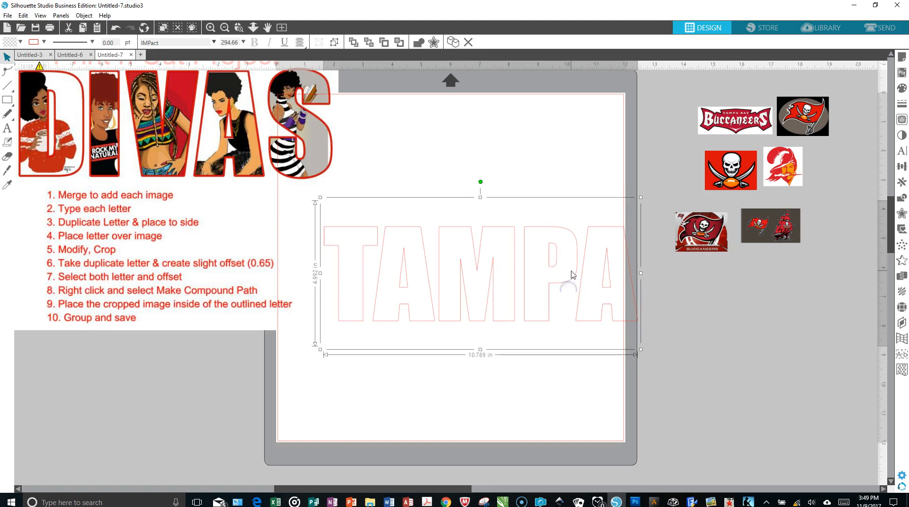
pyautogui.moveTo(573, 277); pyautogui.dragTo(546, 256)
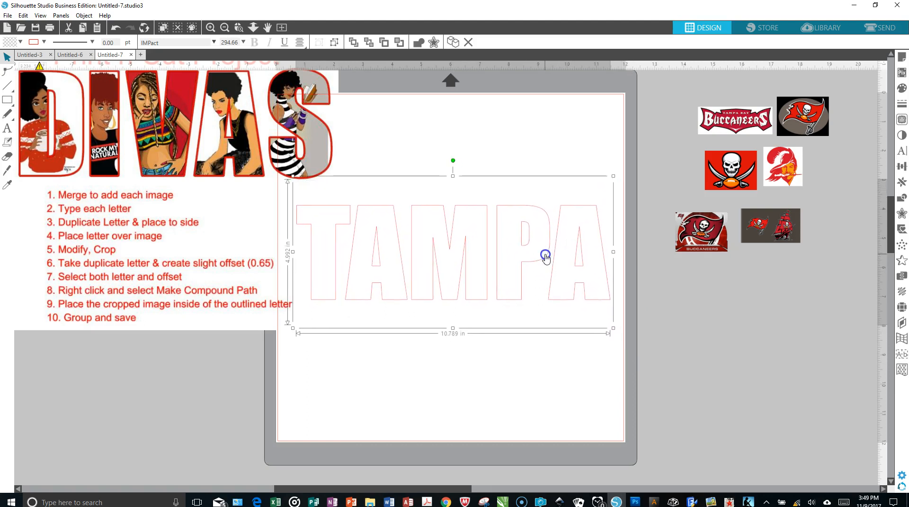
# Step: Give the TAMPA text a black fill and a black line color, moving the settings windows clear of the logo images
pyautogui.click(901, 88)
pyautogui.click(814, 120)
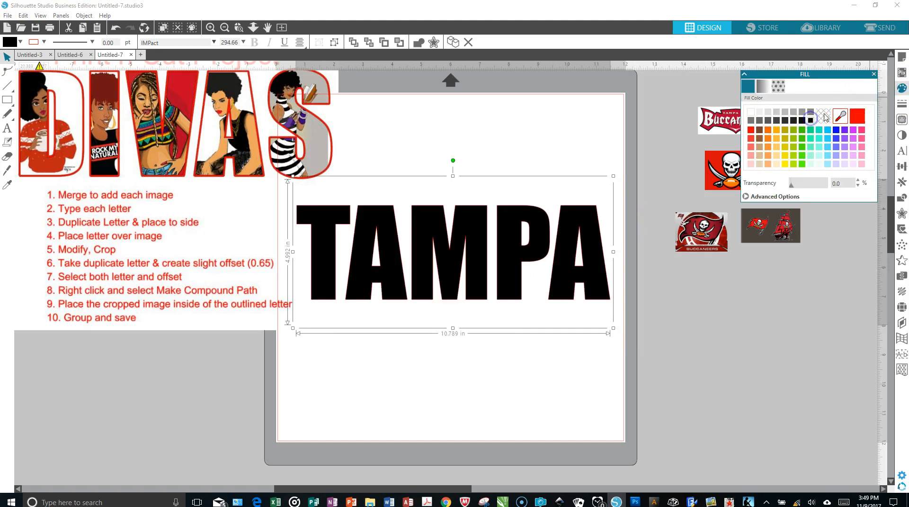
pyautogui.moveTo(811, 76); pyautogui.dragTo(779, 337)
pyautogui.click(900, 105)
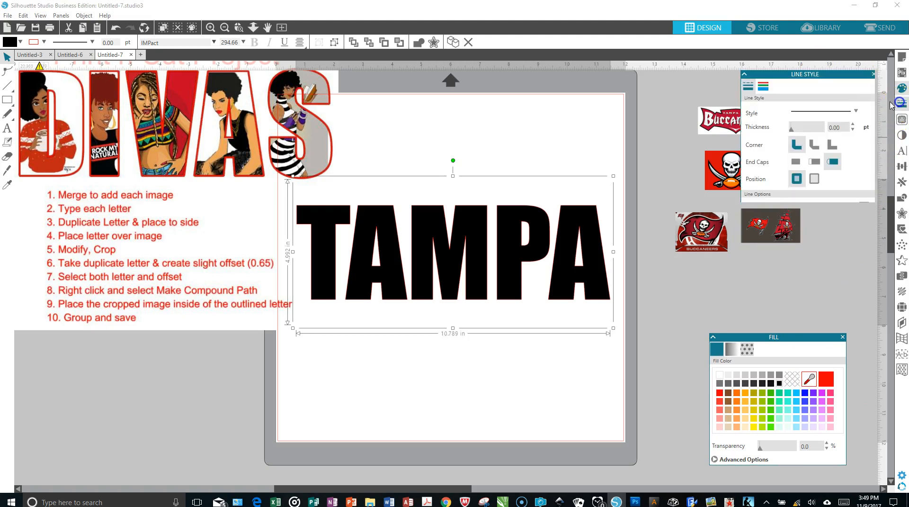
pyautogui.click(762, 89)
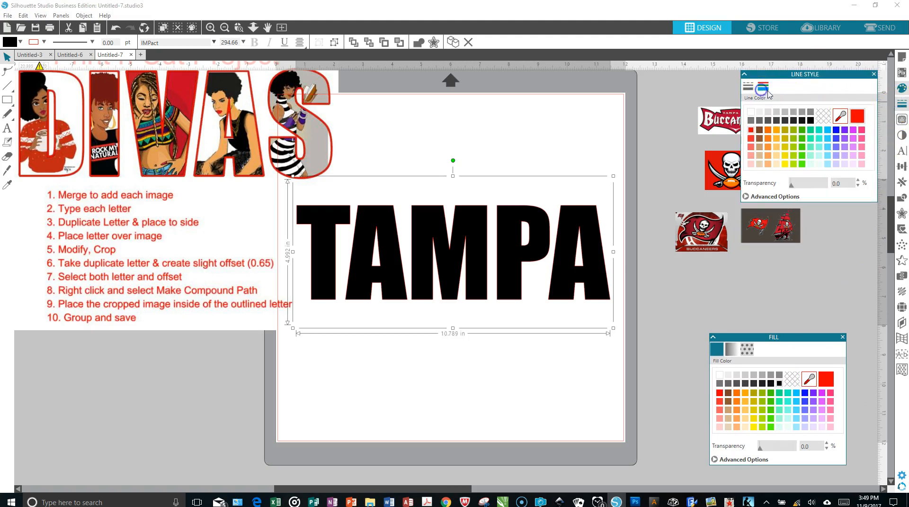
pyautogui.click(811, 120)
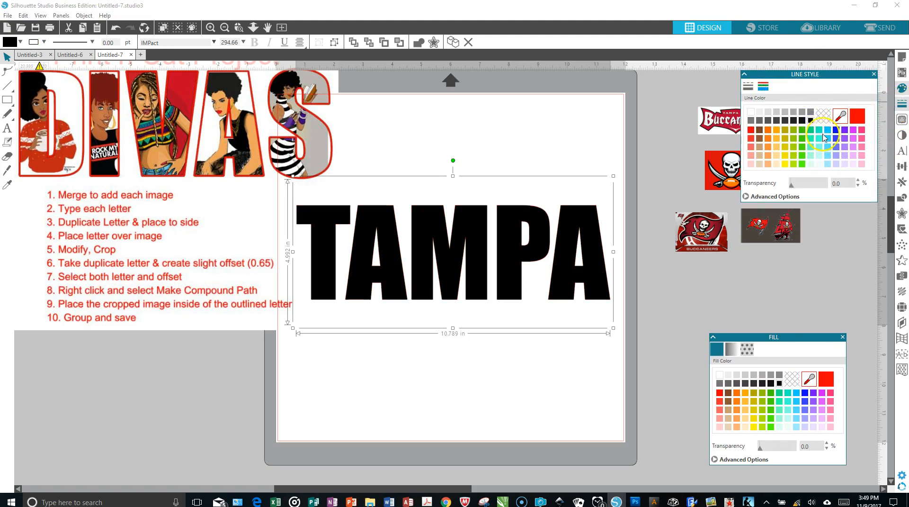
pyautogui.moveTo(817, 74); pyautogui.dragTo(863, 216)
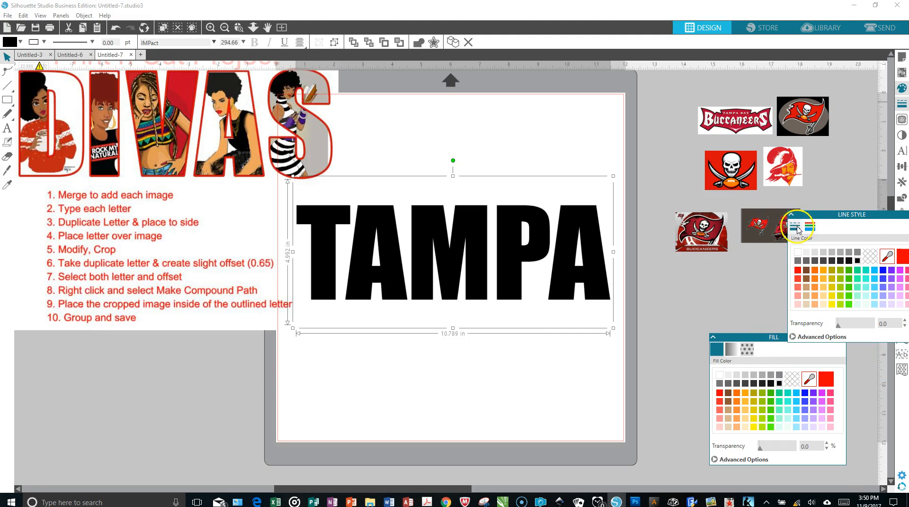
# Step: Duplicate the black TAMPA text and place the copy off the page, below the written instructions
pyautogui.rightClick(426, 255)
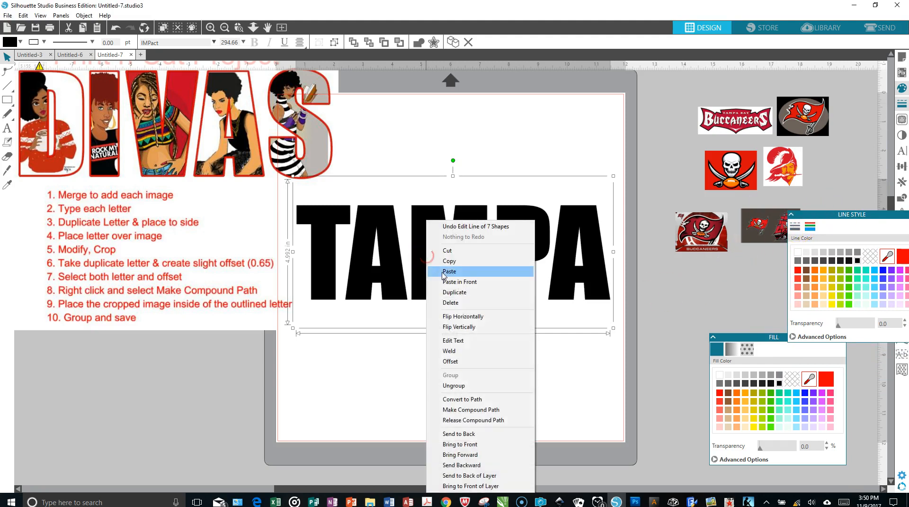
pyautogui.click(459, 292)
pyautogui.moveTo(471, 254); pyautogui.dragTo(159, 377)
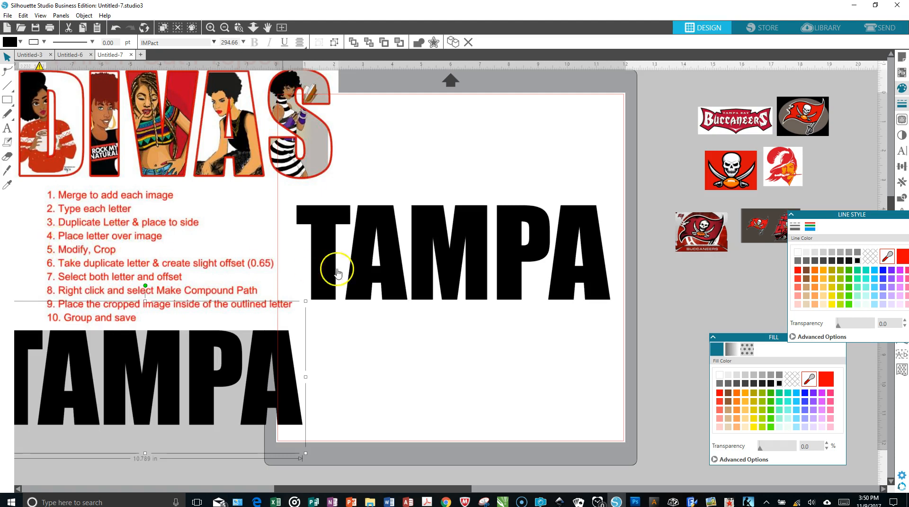
# Step: Ungroup the original TAMPA text on the page into separate letters
pyautogui.click(425, 286)
pyautogui.rightClick(426, 286)
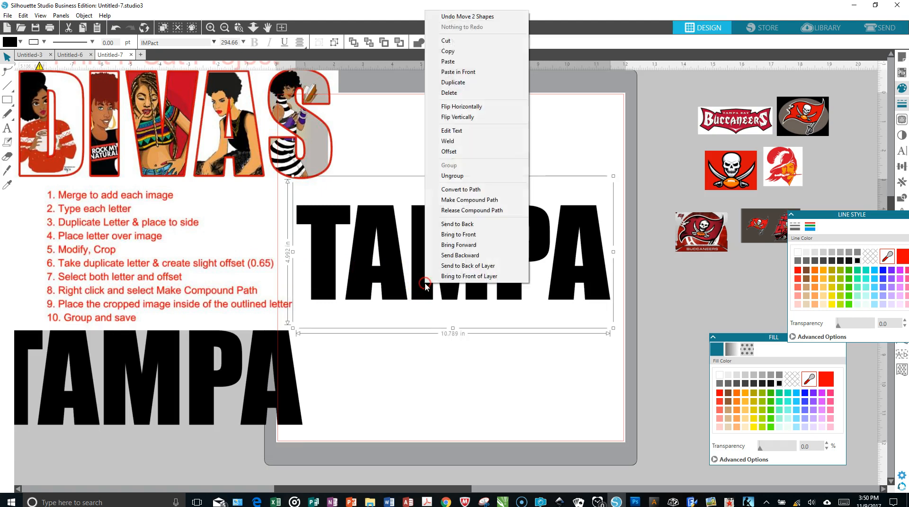
pyautogui.click(454, 177)
pyautogui.click(513, 364)
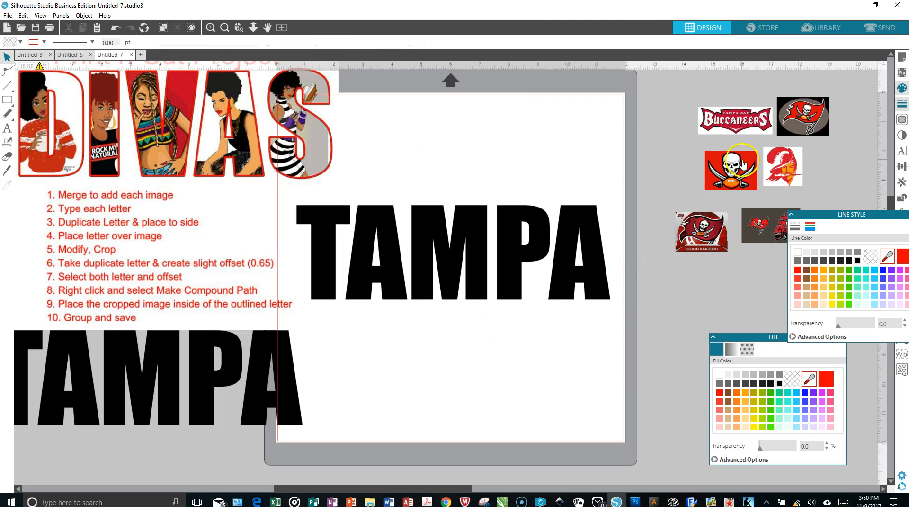
# Step: Bring the pirate flag logo with the gray oval onto the page, enlarge it to about 4.4 in wide and place it below the letters
pyautogui.moveTo(805, 119); pyautogui.dragTo(633, 162)
pyautogui.moveTo(558, 174); pyautogui.dragTo(380, 159)
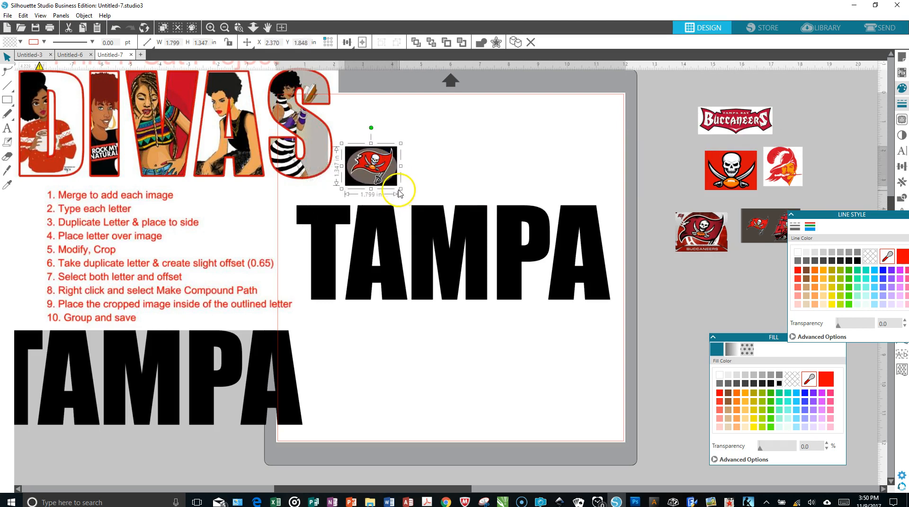
pyautogui.moveTo(402, 191); pyautogui.dragTo(450, 278)
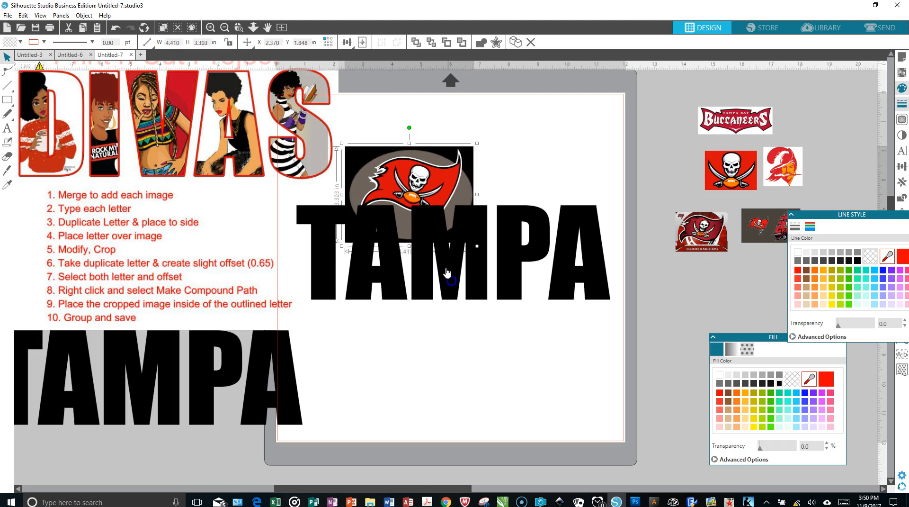
pyautogui.moveTo(413, 183); pyautogui.dragTo(402, 348)
# Step: Place the letter T over the flag logo, set its fill transparency to 48% and fine-tune its position over the skull
pyautogui.click(334, 232)
pyautogui.moveTo(335, 232); pyautogui.dragTo(416, 340)
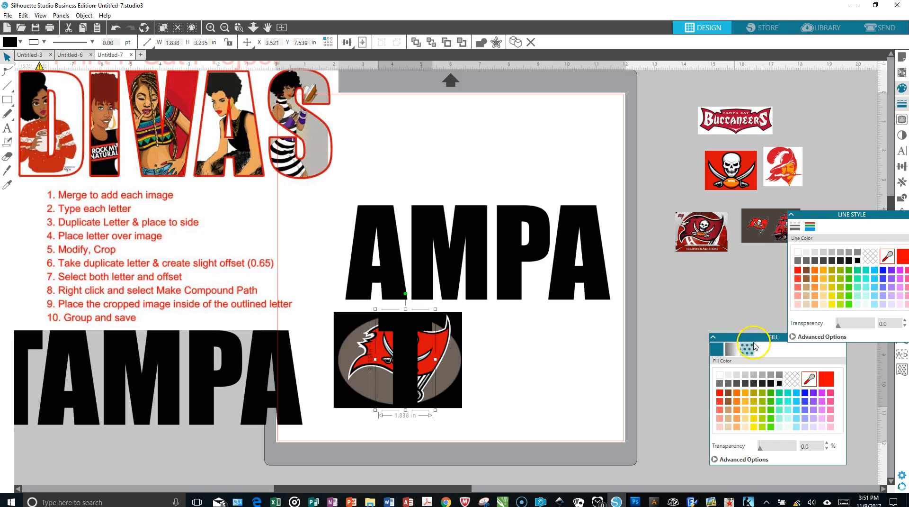
pyautogui.moveTo(753, 337); pyautogui.dragTo(684, 292)
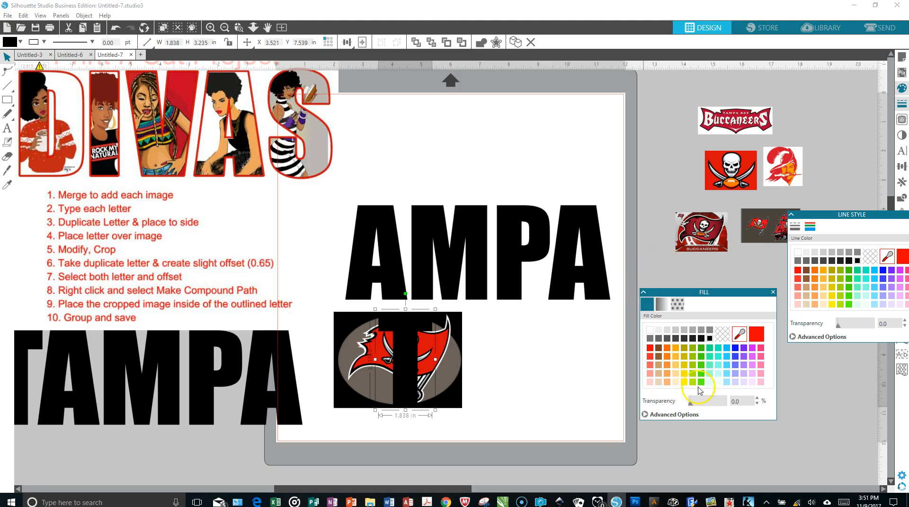
pyautogui.moveTo(691, 405); pyautogui.dragTo(707, 402)
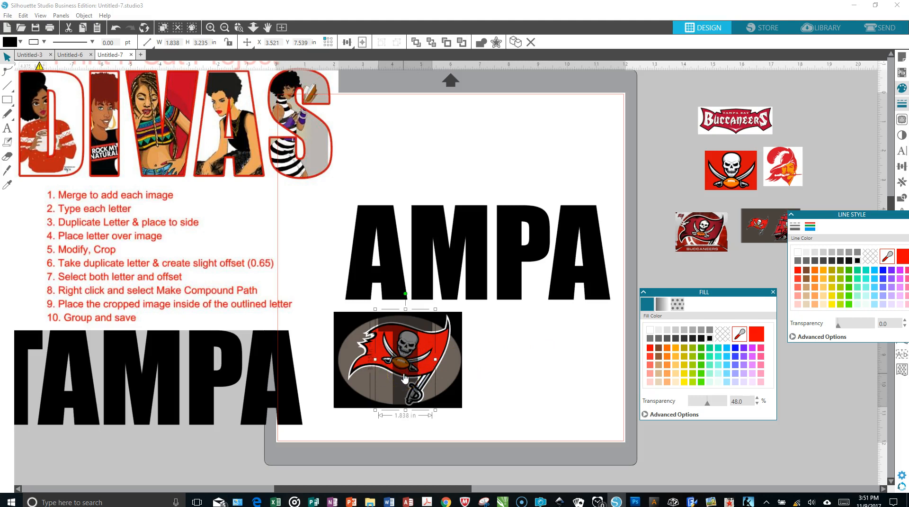
pyautogui.moveTo(405, 378); pyautogui.dragTo(405, 378)
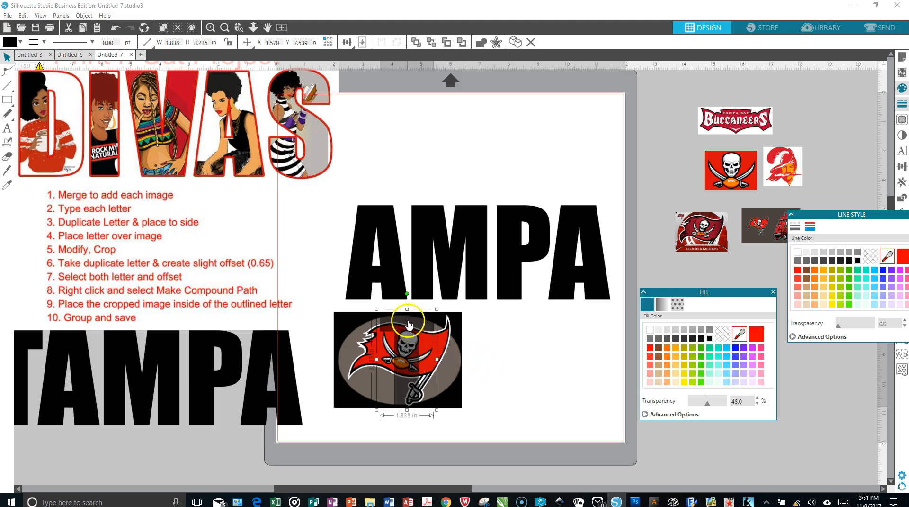
# Step: Crop the pirate flag logo to the letter T and move the cropped letter to the page's upper edge, above AMPA
pyautogui.click(453, 383)
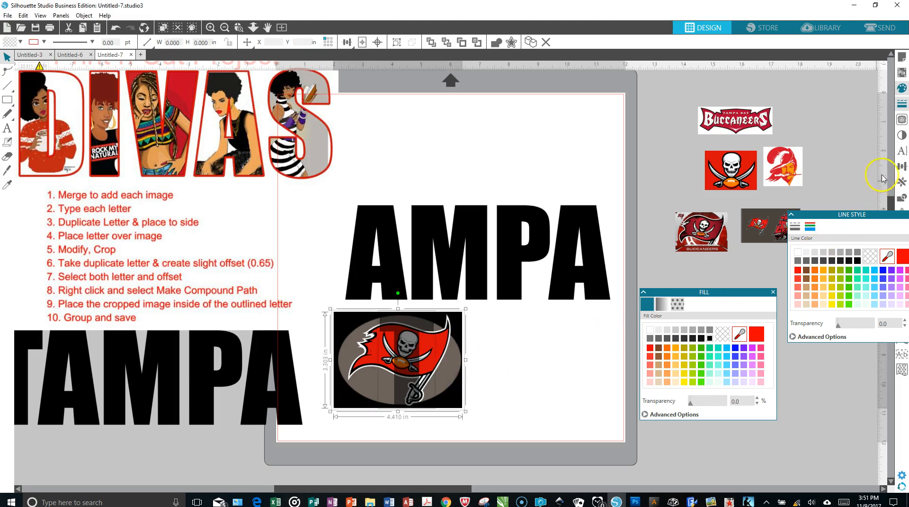
pyautogui.click(901, 194)
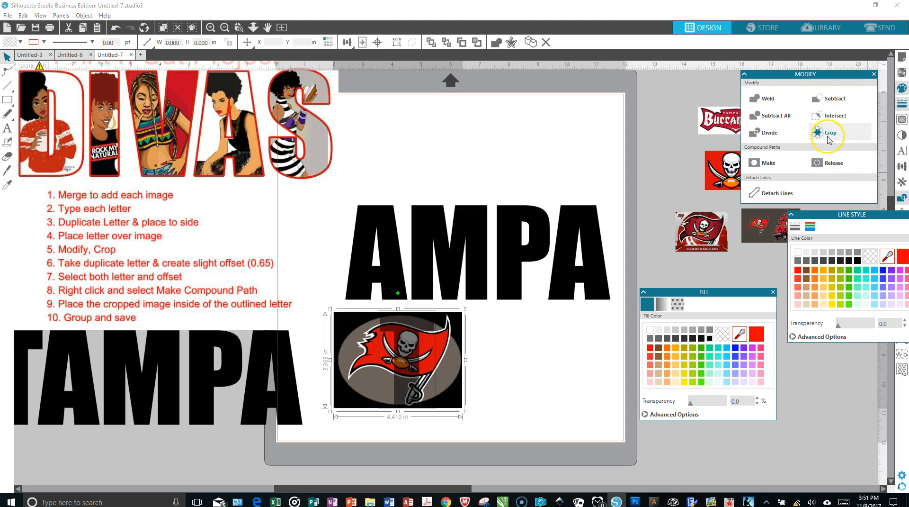
pyautogui.click(829, 134)
pyautogui.moveTo(389, 319); pyautogui.dragTo(316, 239)
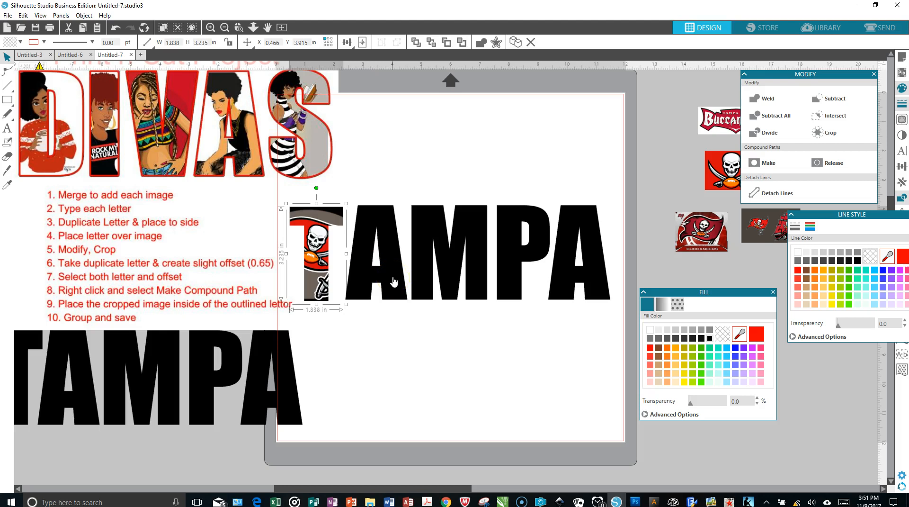
pyautogui.click(348, 487)
pyautogui.moveTo(348, 488); pyautogui.dragTo(316, 488)
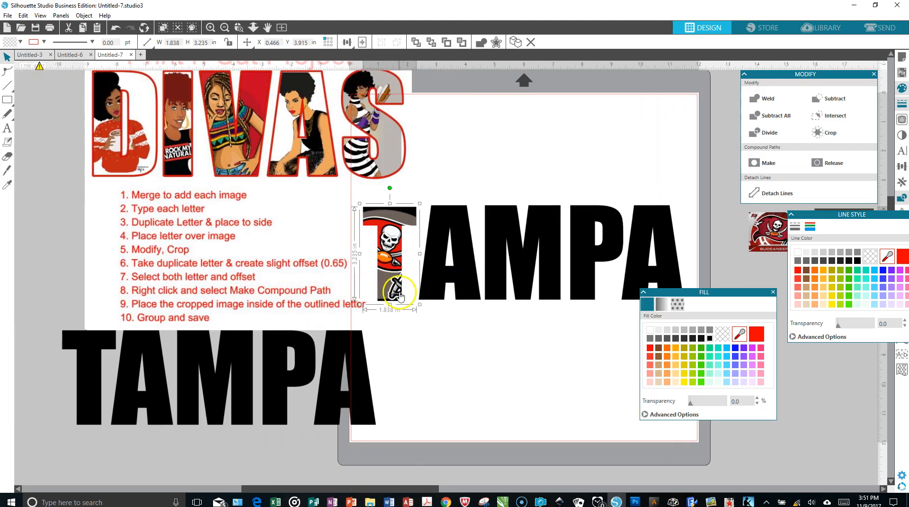
pyautogui.moveTo(399, 294); pyautogui.dragTo(496, 124)
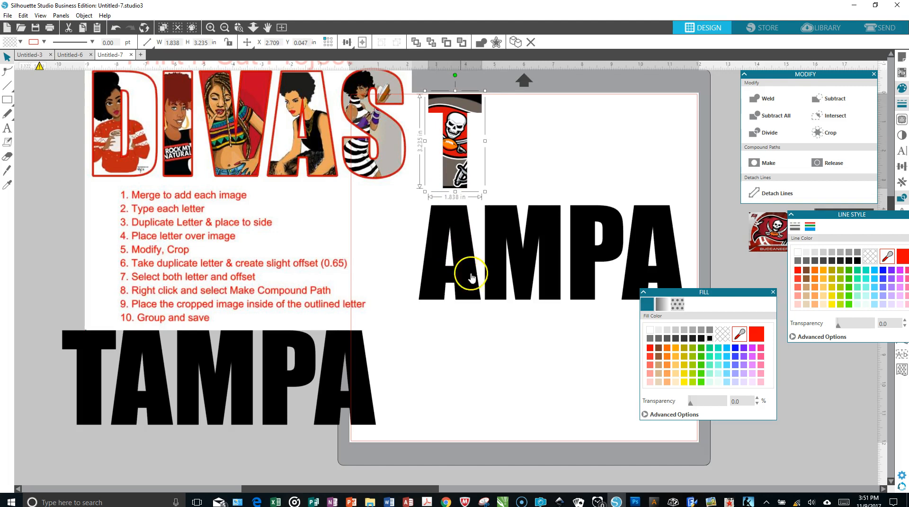
# Step: Clear the Fill and Line Style panels off the logos, and bring the Buccaneers flag image and the dark flag-and-ship image onto the page
pyautogui.moveTo(721, 295); pyautogui.dragTo(825, 366)
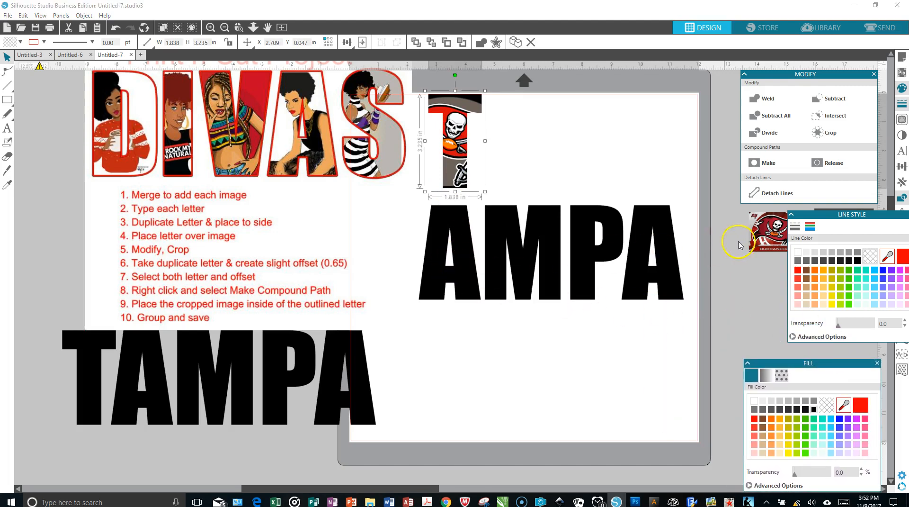
pyautogui.moveTo(771, 242); pyautogui.dragTo(548, 141)
pyautogui.moveTo(809, 215); pyautogui.dragTo(758, 281)
pyautogui.moveTo(826, 221); pyautogui.dragTo(517, 225)
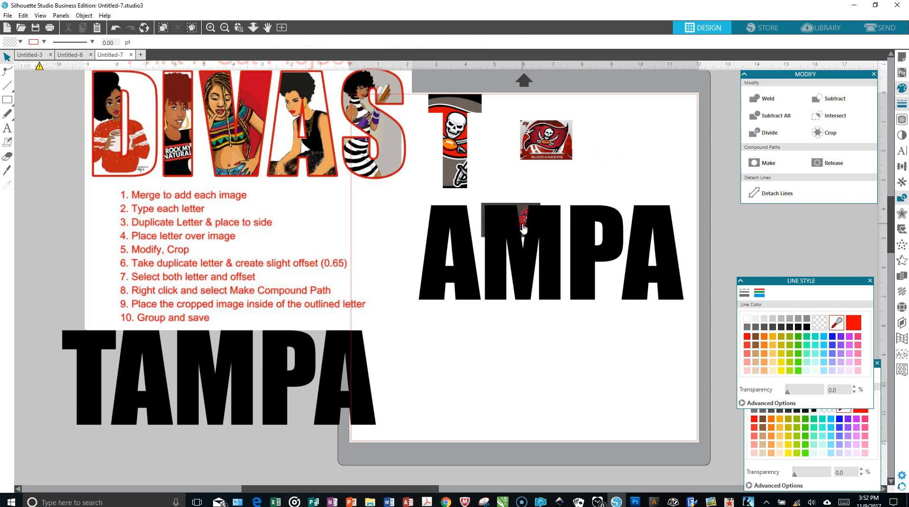
# Step: Resize the dark flag-and-ship image to about 2.89 by 3.37 in so that it covers the area behind the letter M
pyautogui.click(523, 228)
pyautogui.moveTo(544, 242); pyautogui.dragTo(560, 268)
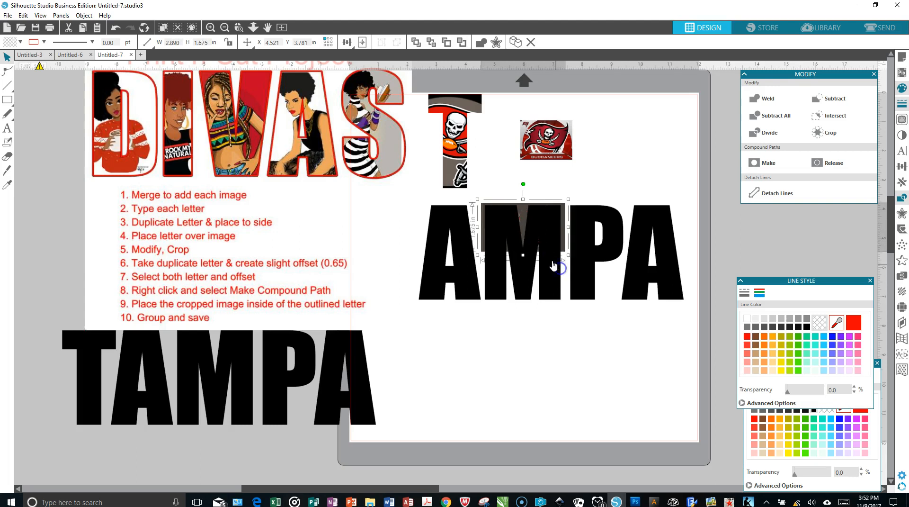
pyautogui.moveTo(523, 258); pyautogui.dragTo(518, 305)
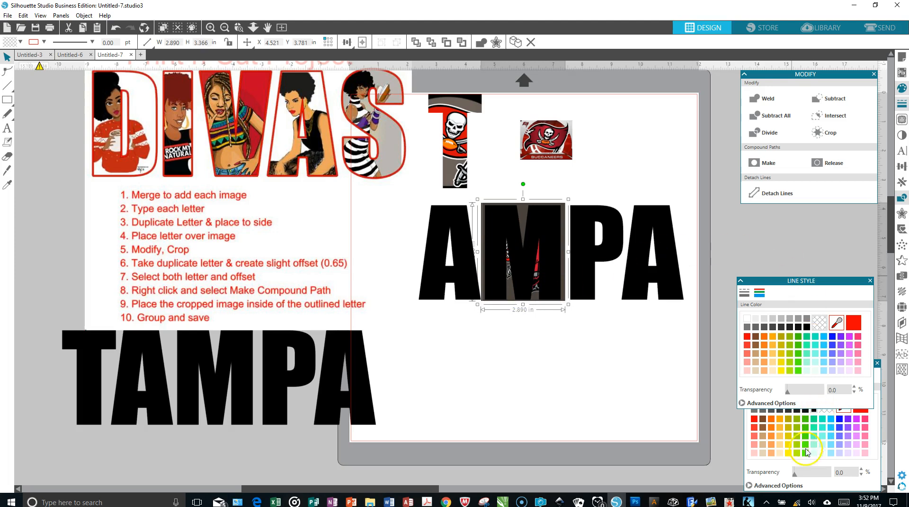
# Step: Set the letter M's fill transparency to 62% and fine-tune its position over the flag-and-ship image
pyautogui.click(531, 237)
pyautogui.moveTo(795, 476); pyautogui.dragTo(814, 470)
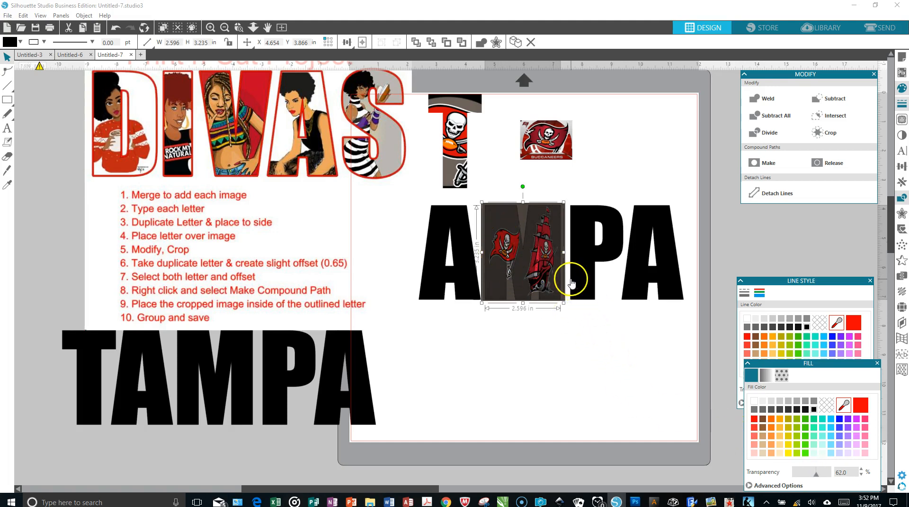
pyautogui.moveTo(563, 280); pyautogui.dragTo(563, 283)
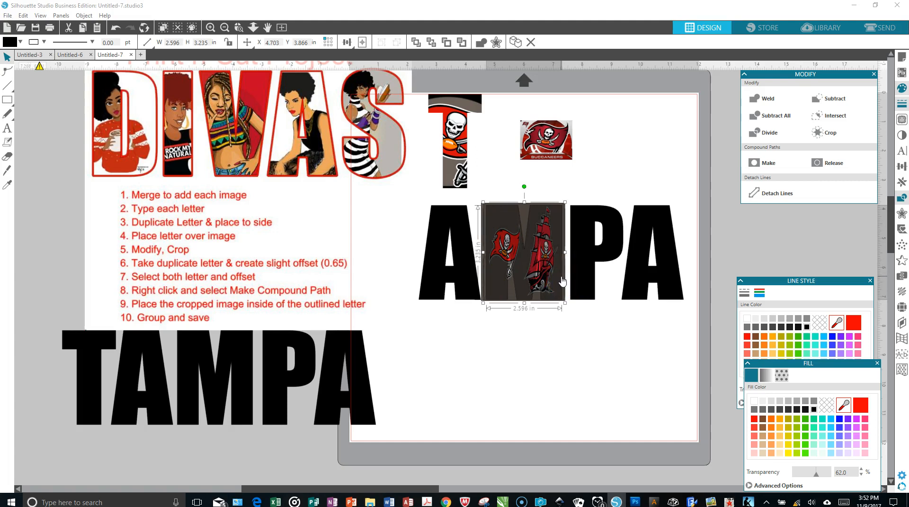
pyautogui.click(517, 331)
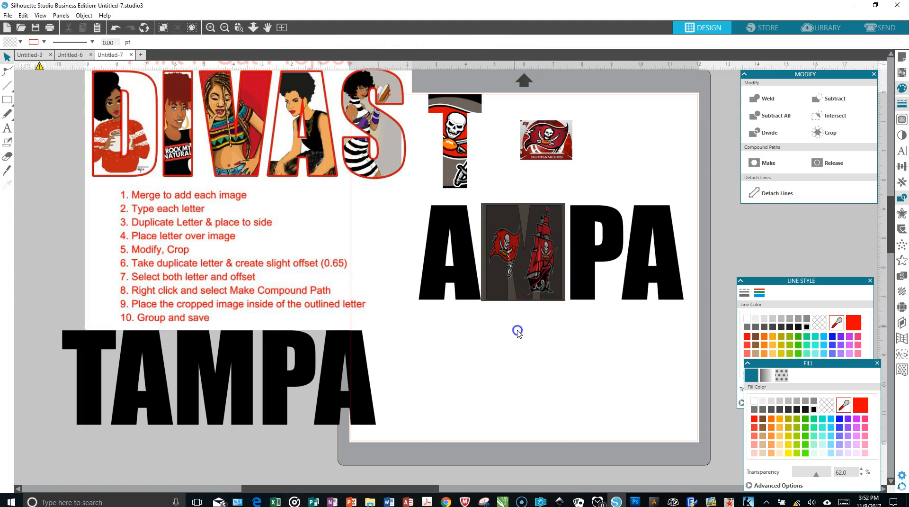
# Step: Crop the flag-and-ship image to the letter M and move the cropped letter up beside the cropped T
pyautogui.moveTo(478, 194); pyautogui.dragTo(537, 295)
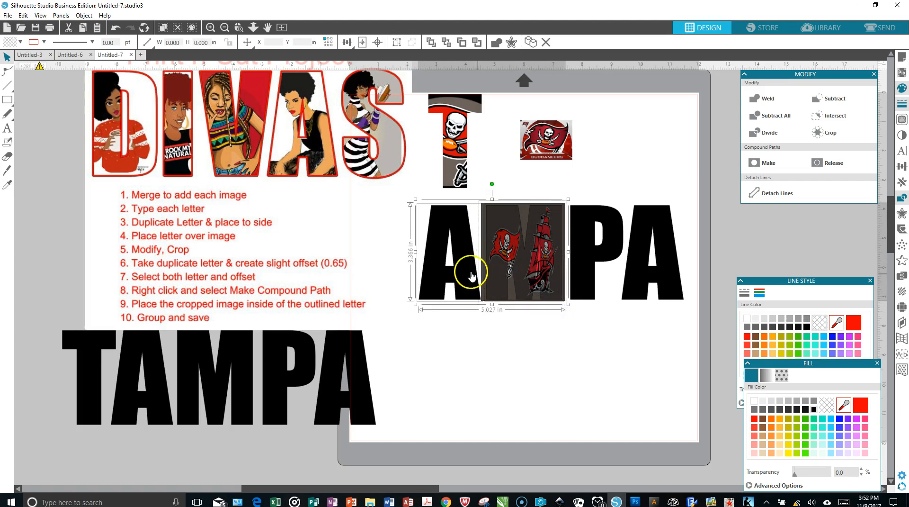
pyautogui.keyDown('shift'); pyautogui.click(458, 264); pyautogui.keyUp('shift')
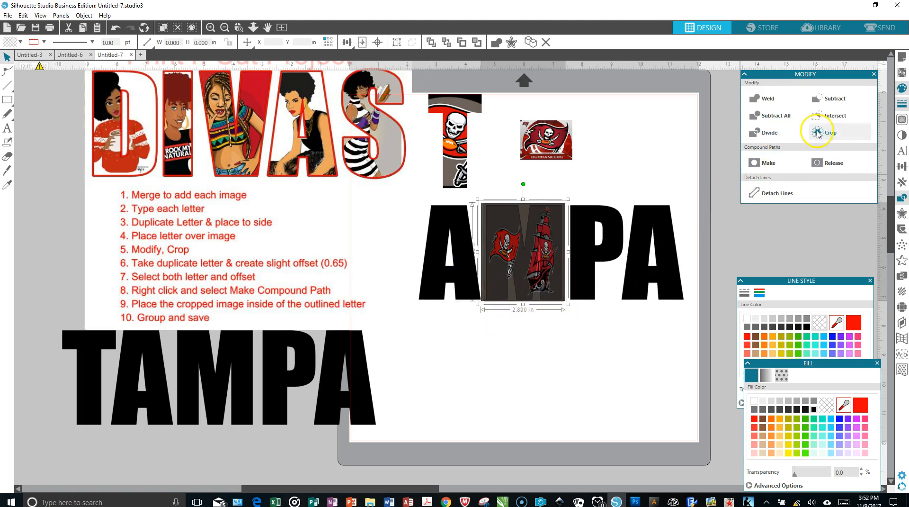
pyautogui.click(811, 132)
pyautogui.moveTo(532, 160); pyautogui.dragTo(641, 206)
pyautogui.moveTo(539, 251); pyautogui.dragTo(564, 138)
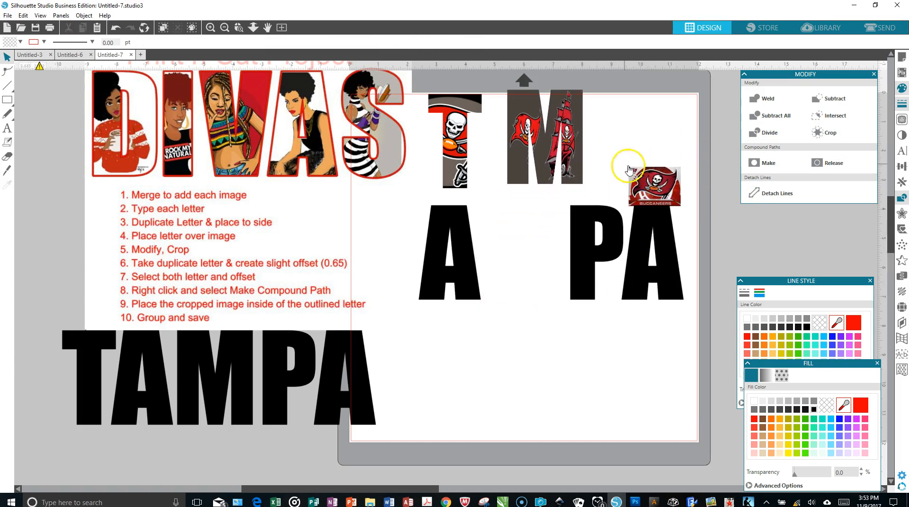
# Step: Place the Buccaneers flag image behind the first letter A and stretch it to about 2.19 by 3.35 in
pyautogui.moveTo(661, 179); pyautogui.dragTo(455, 216)
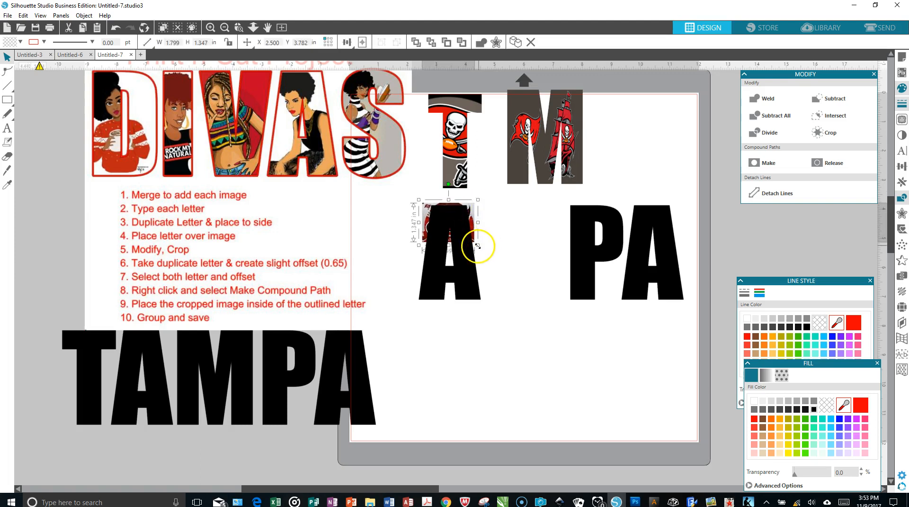
pyautogui.moveTo(479, 247); pyautogui.dragTo(429, 300)
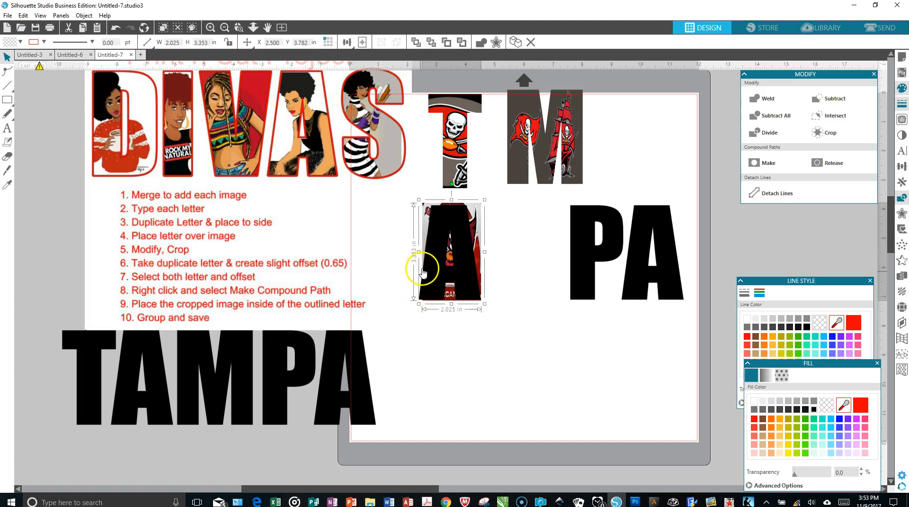
pyautogui.moveTo(420, 252); pyautogui.dragTo(416, 253)
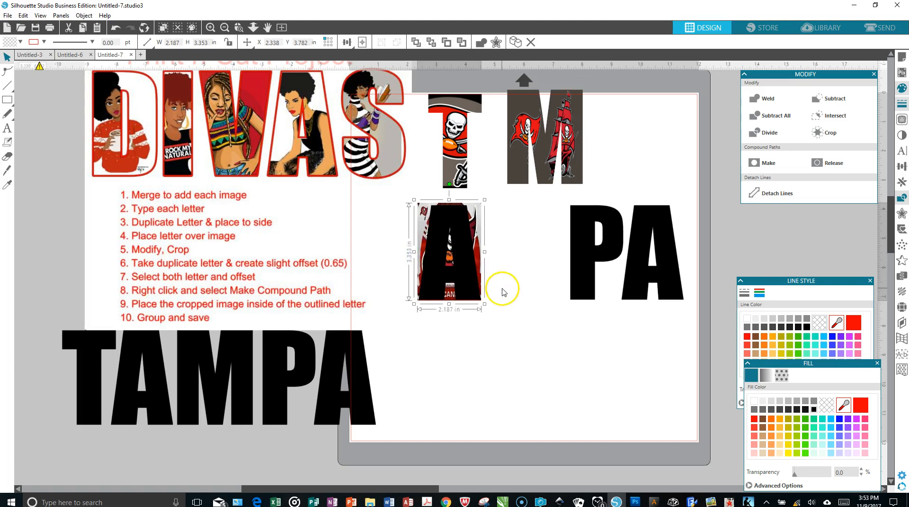
# Step: Set the first letter A's fill transparency to 44% and nudge the letter into position over the flag image
pyautogui.click(459, 226)
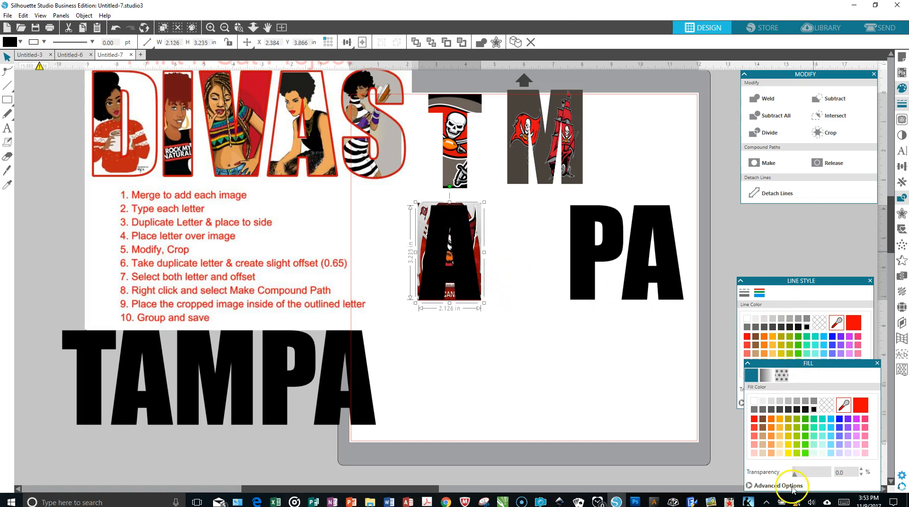
pyautogui.moveTo(797, 478); pyautogui.dragTo(810, 474)
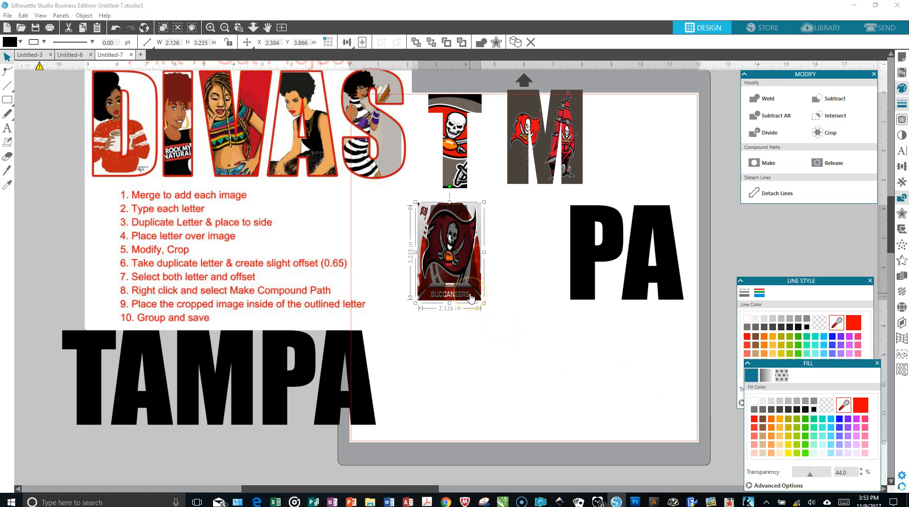
pyautogui.press('Right')
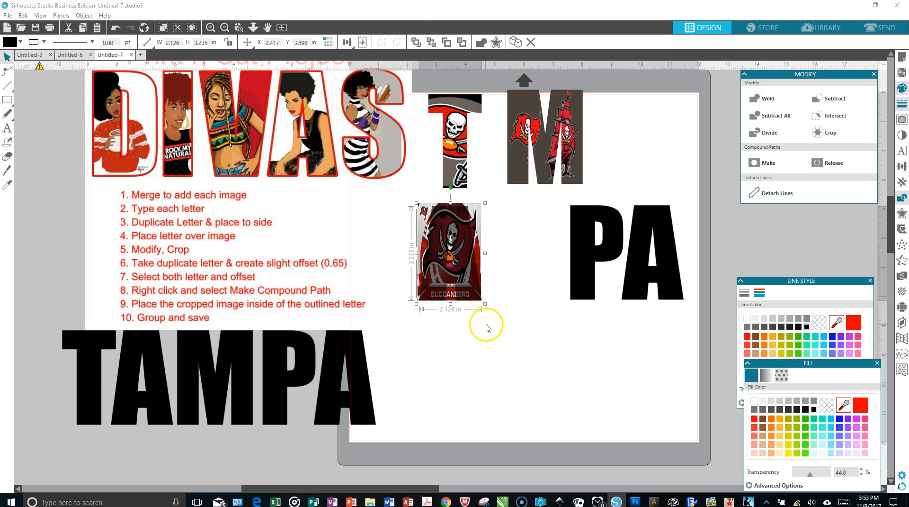
# Step: Move the DIVAS instruction image off the page, away from the letters
pyautogui.click(394, 207)
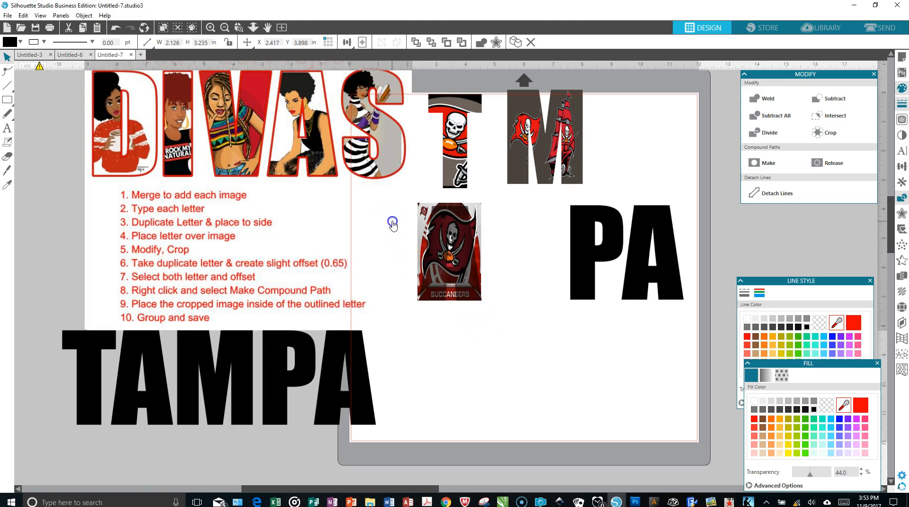
pyautogui.click(493, 310)
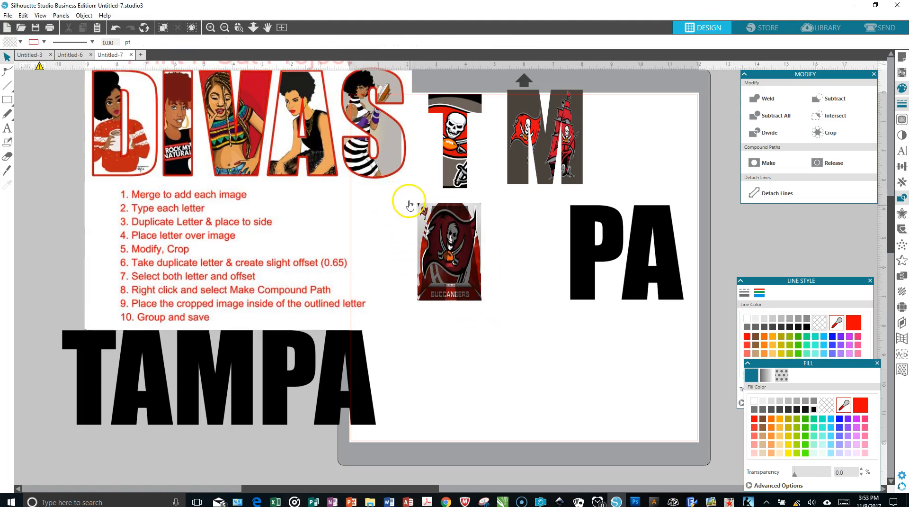
pyautogui.moveTo(415, 195); pyautogui.dragTo(298, 172)
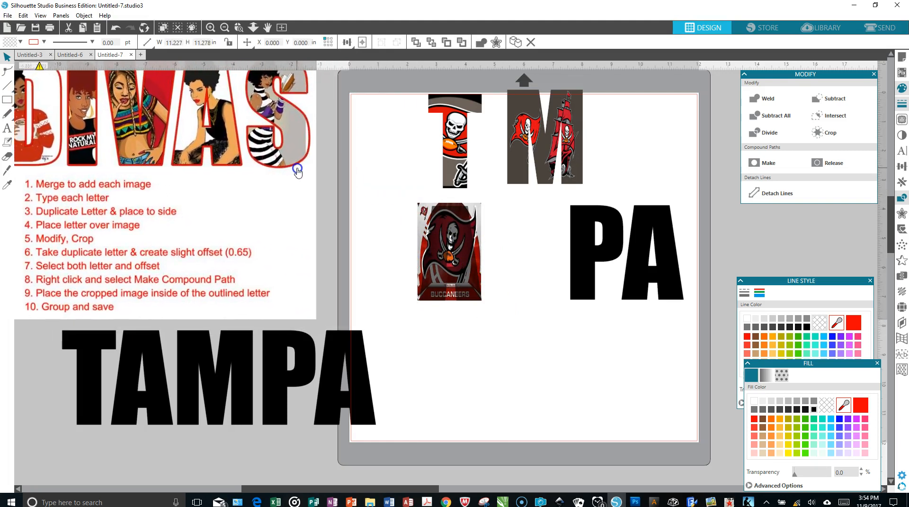
pyautogui.click(400, 190)
# Step: Crop the Buccaneers flag image to the letter A and line up the cropped T, A and M in a row near the page's upper edge
pyautogui.moveTo(413, 205); pyautogui.dragTo(485, 288)
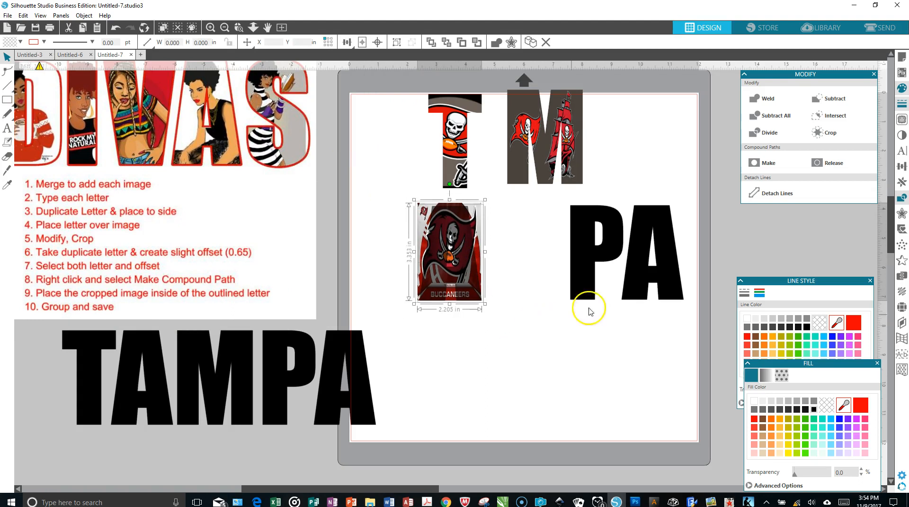
pyautogui.click(829, 133)
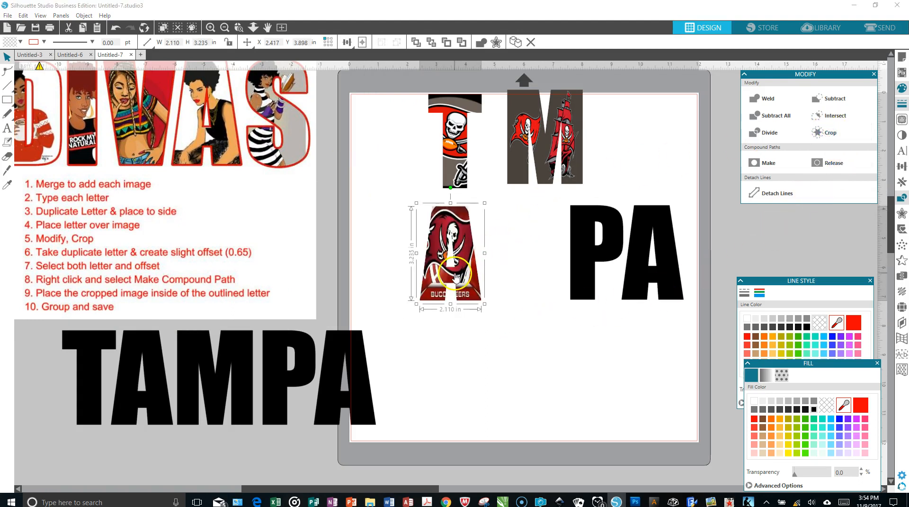
pyautogui.moveTo(457, 273); pyautogui.dragTo(464, 251)
pyautogui.moveTo(464, 150); pyautogui.dragTo(394, 173)
pyautogui.click(415, 193)
pyautogui.moveTo(446, 216); pyautogui.dragTo(441, 147)
pyautogui.click(521, 163)
pyautogui.moveTo(521, 162); pyautogui.dragTo(504, 189)
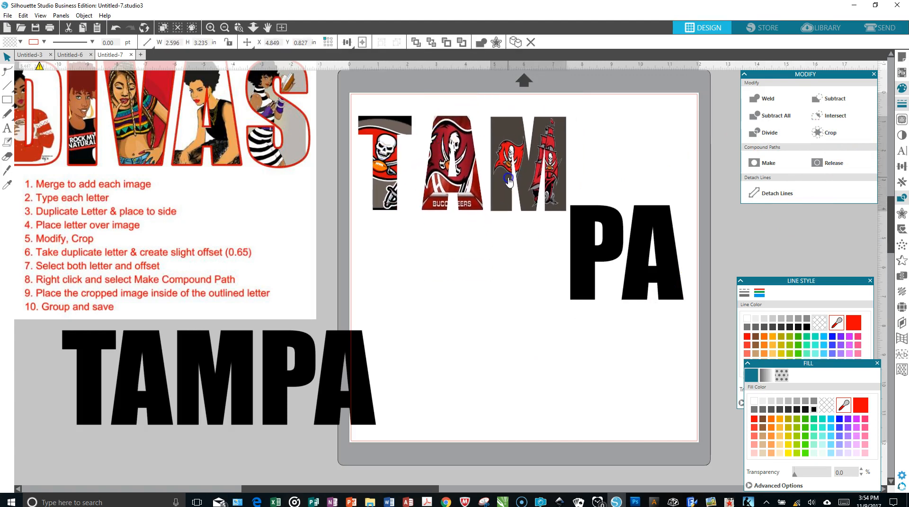
# Step: Move the black letters P and A apart into the open area below the cropped letters
pyautogui.moveTo(578, 249); pyautogui.dragTo(406, 305)
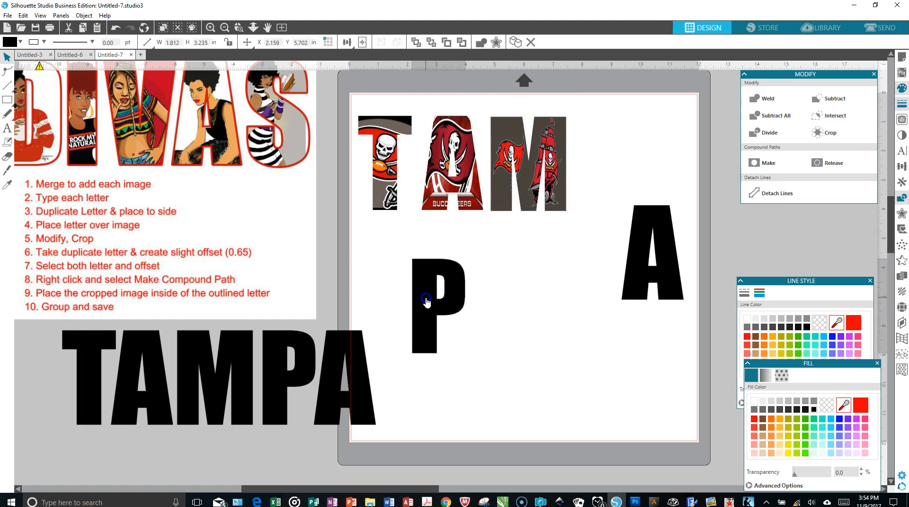
pyautogui.moveTo(643, 250); pyautogui.dragTo(512, 289)
pyautogui.click(767, 188)
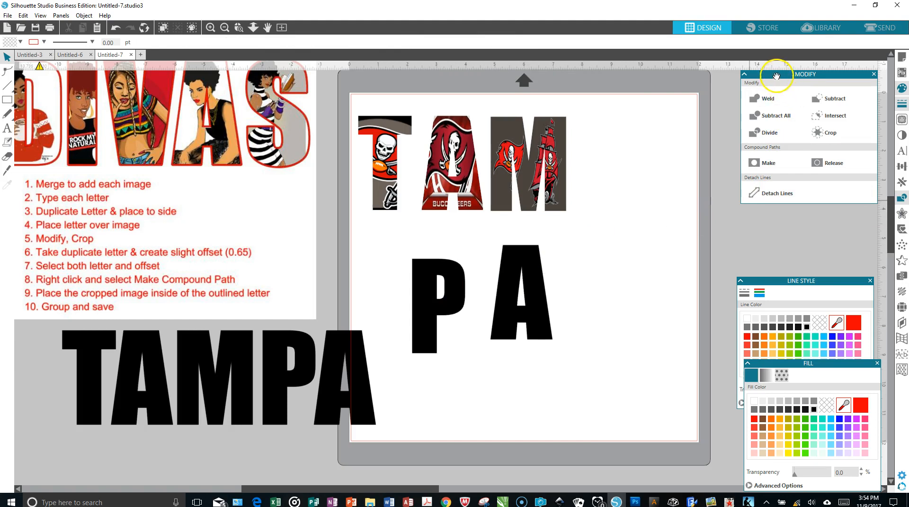
# Step: Bring the Buccaneers wordmark, the skull-and-swords logo and the red pirate-head logo onto the page, moving the Modify panel out of the way
pyautogui.moveTo(776, 76); pyautogui.dragTo(778, 171)
pyautogui.moveTo(808, 119); pyautogui.dragTo(618, 142)
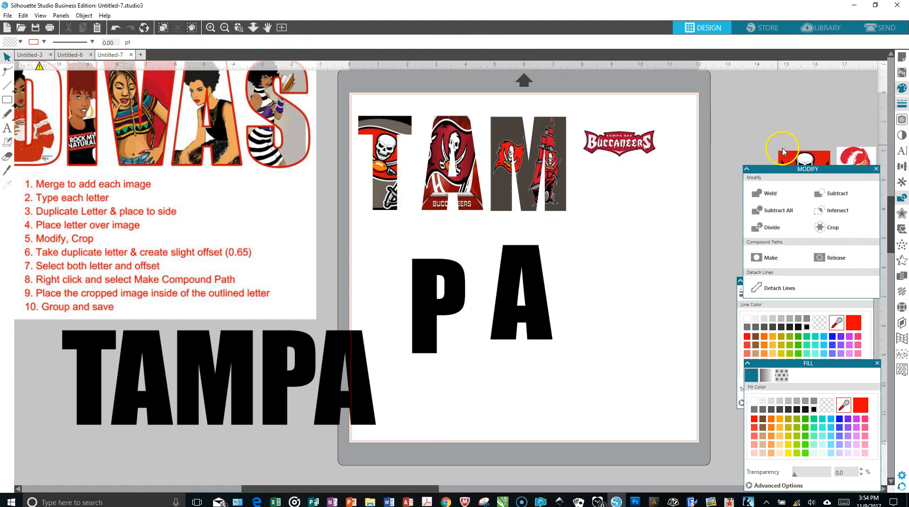
pyautogui.moveTo(783, 152); pyautogui.dragTo(571, 192)
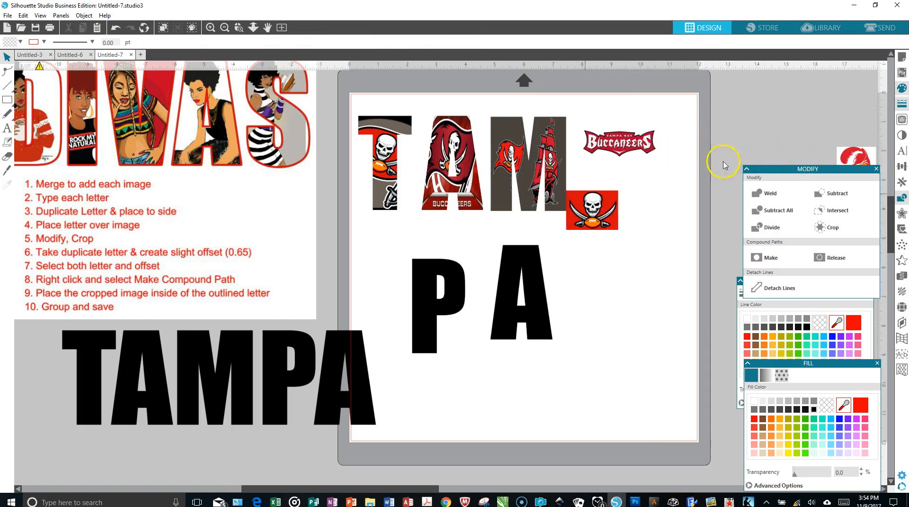
pyautogui.moveTo(850, 156); pyautogui.dragTo(581, 273)
pyautogui.moveTo(794, 171); pyautogui.dragTo(776, 102)
# Step: Place the red pirate-head logo behind the letter P and stretch it to about 2.53 by 3.57 in
pyautogui.moveTo(586, 279); pyautogui.dragTo(430, 281)
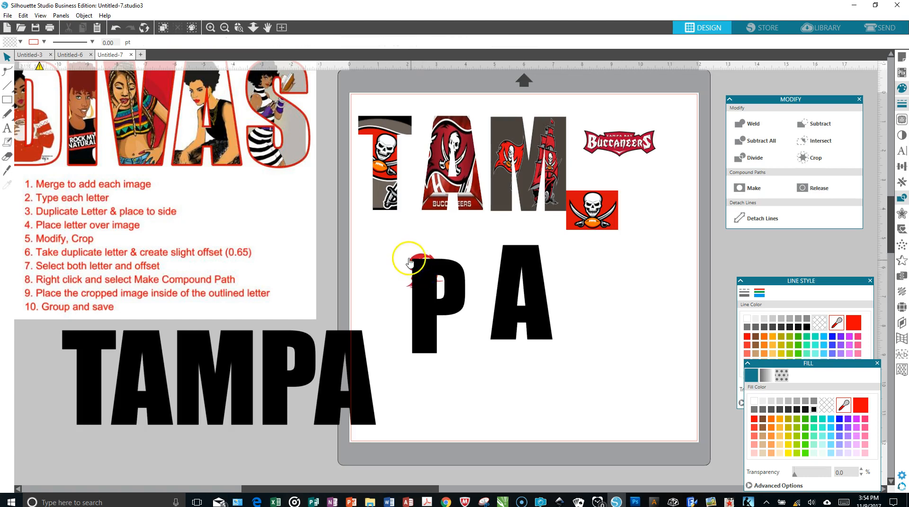
pyautogui.click(420, 267)
pyautogui.moveTo(447, 295); pyautogui.dragTo(467, 344)
pyautogui.click(439, 346)
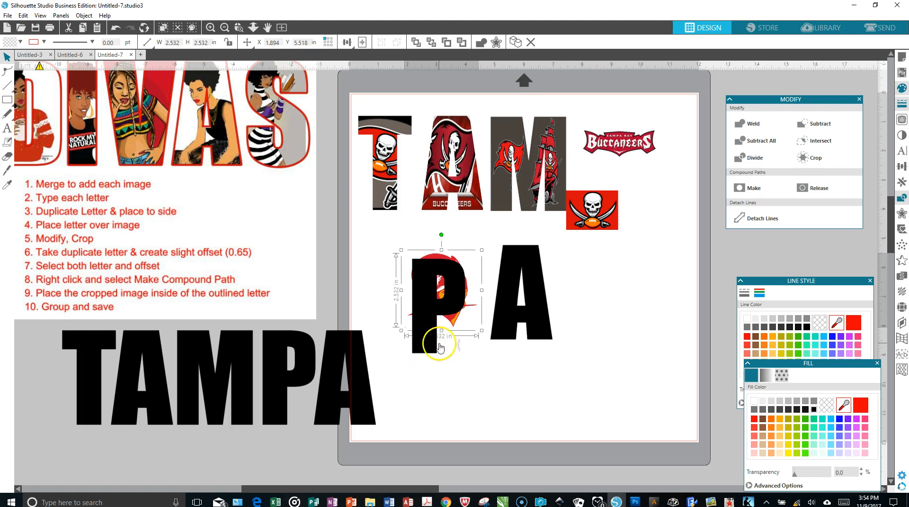
pyautogui.moveTo(442, 331); pyautogui.dragTo(437, 362)
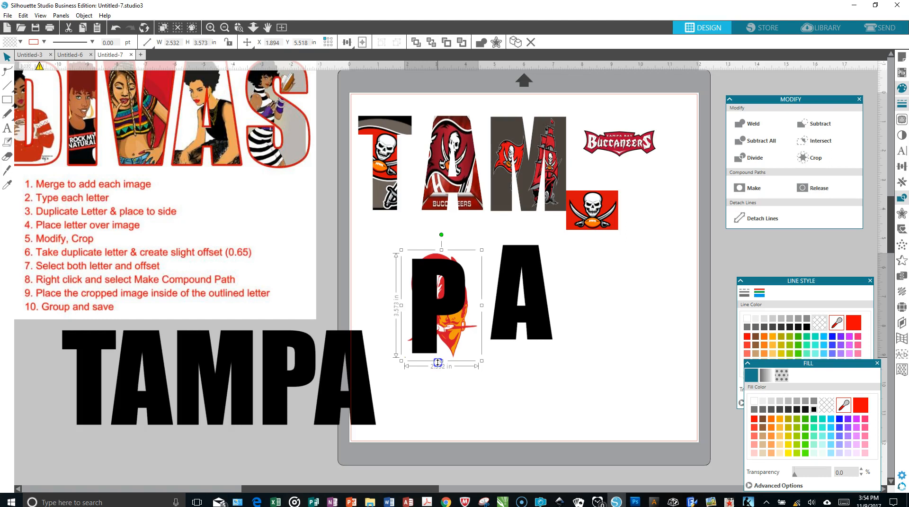
# Step: Move the stretched pirate-head logo from the P to behind the last letter A
pyautogui.click(477, 314)
pyautogui.moveTo(453, 323); pyautogui.dragTo(540, 312)
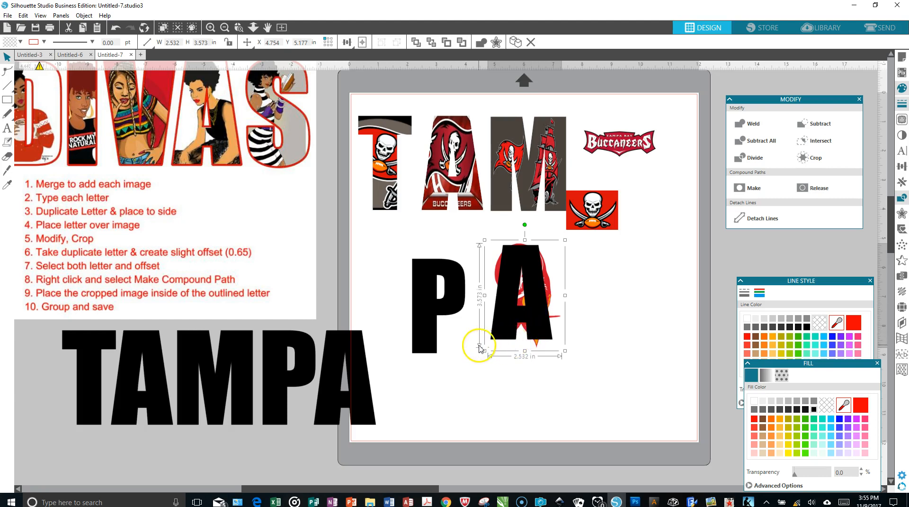
# Step: Enlarge the pirate-head logo behind the A to about 2.74 by 3.86 in and set the black A's fill transparency to 63%
pyautogui.moveTo(485, 350); pyautogui.dragTo(480, 359)
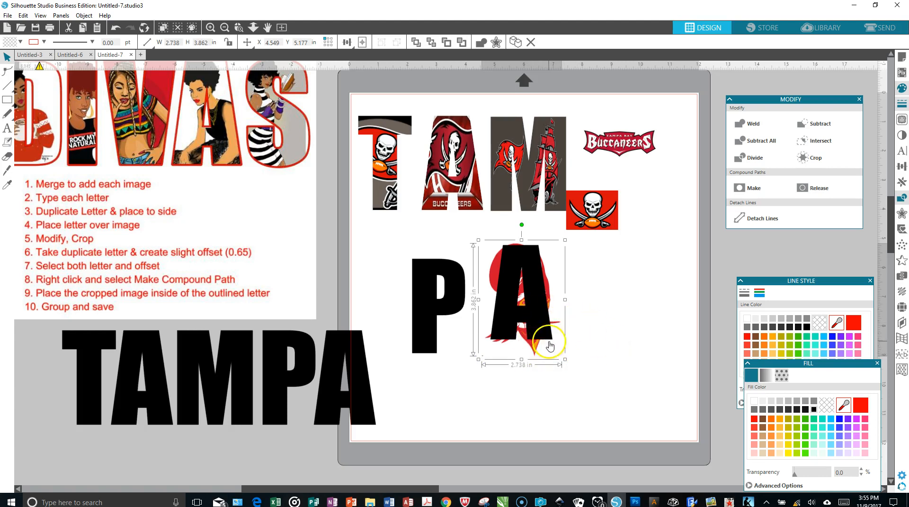
pyautogui.click(536, 288)
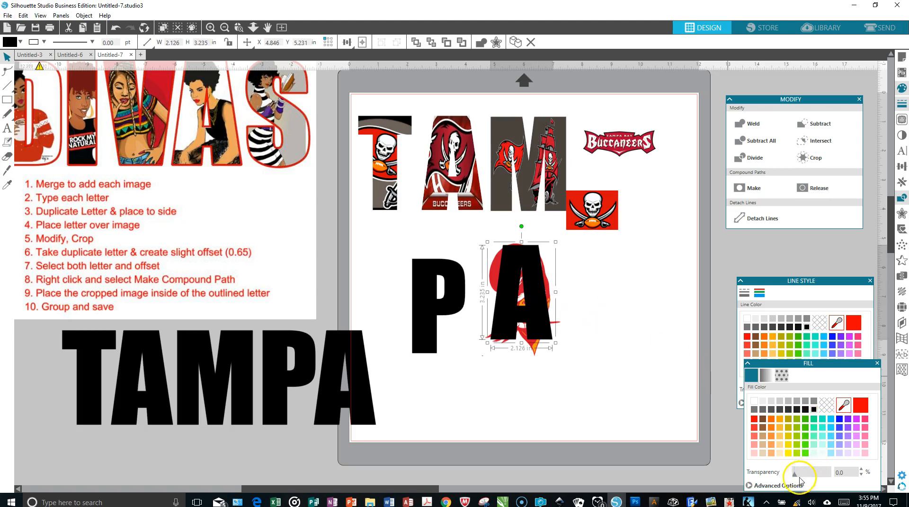
pyautogui.moveTo(797, 474); pyautogui.dragTo(817, 473)
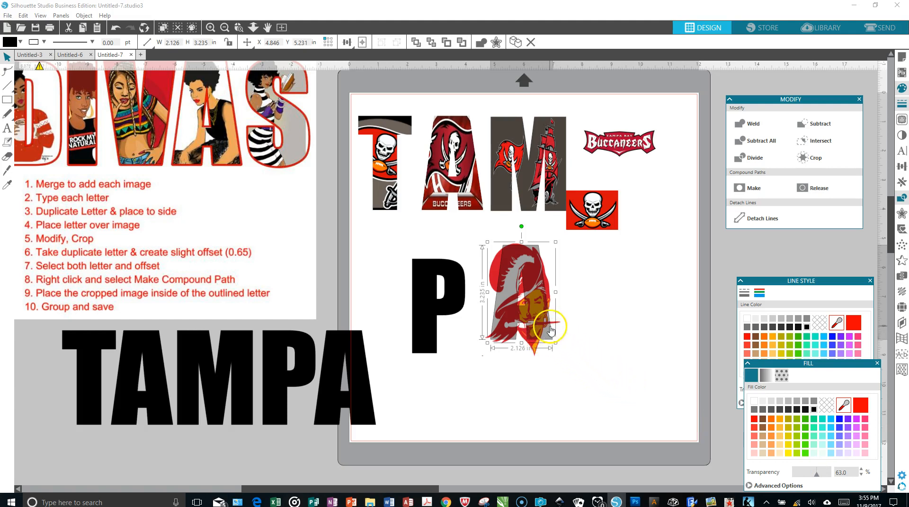
# Step: Try cropping the pirate-head logo to the shape of the letter A, and undo the crop
pyautogui.click(578, 353)
pyautogui.moveTo(476, 230); pyautogui.dragTo(562, 364)
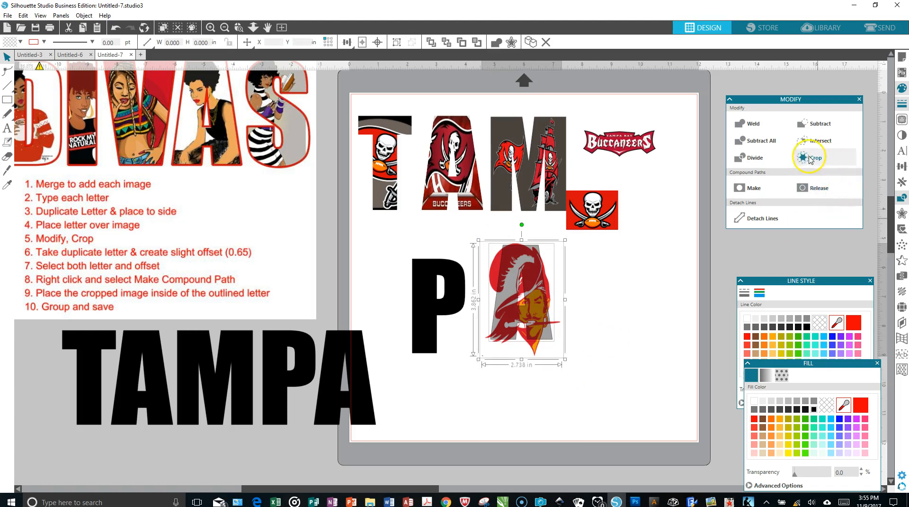
pyautogui.click(811, 159)
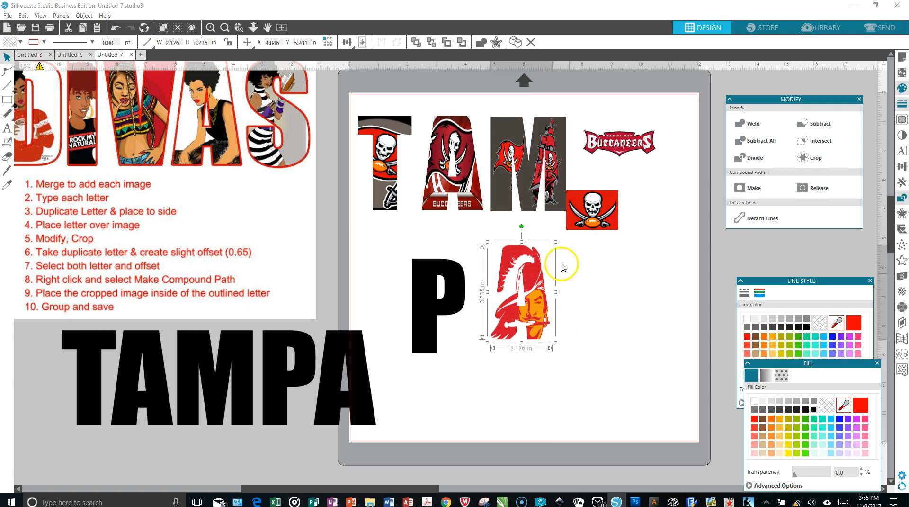
pyautogui.click(116, 27)
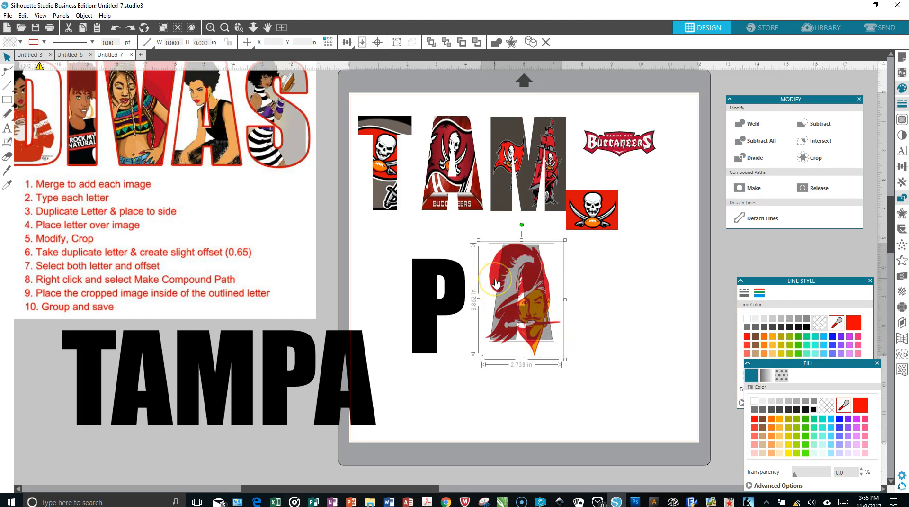
# Step: Enlarge the pirate-head logo to about 3.65 by 4.22 in and nudge it down behind the letter A
pyautogui.click(469, 237)
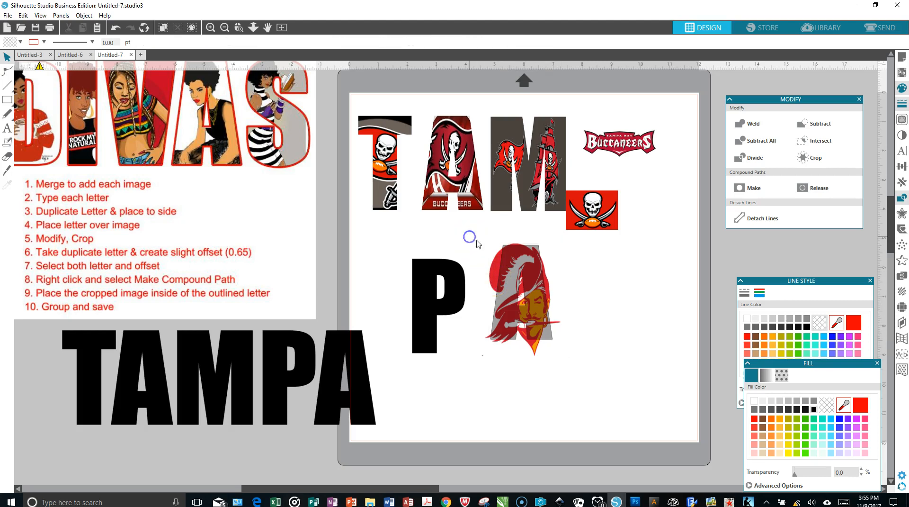
pyautogui.click(496, 262)
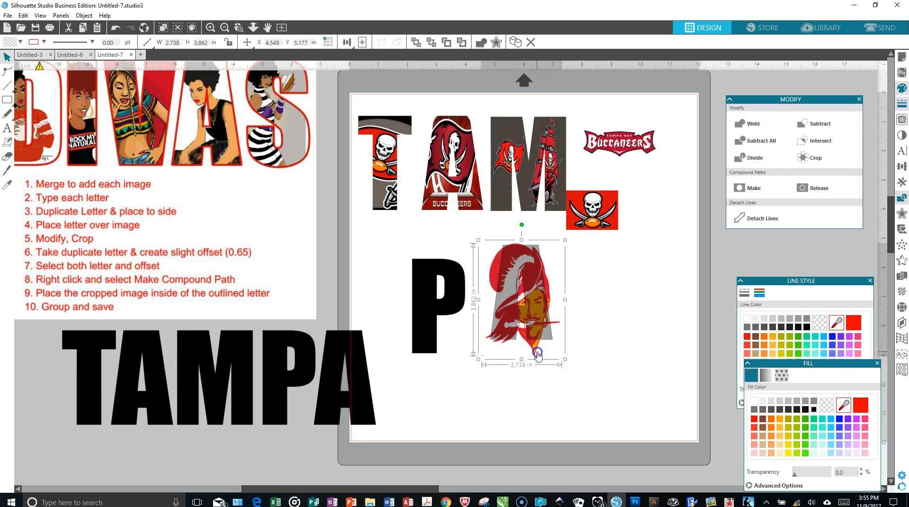
pyautogui.moveTo(566, 299); pyautogui.dragTo(583, 296)
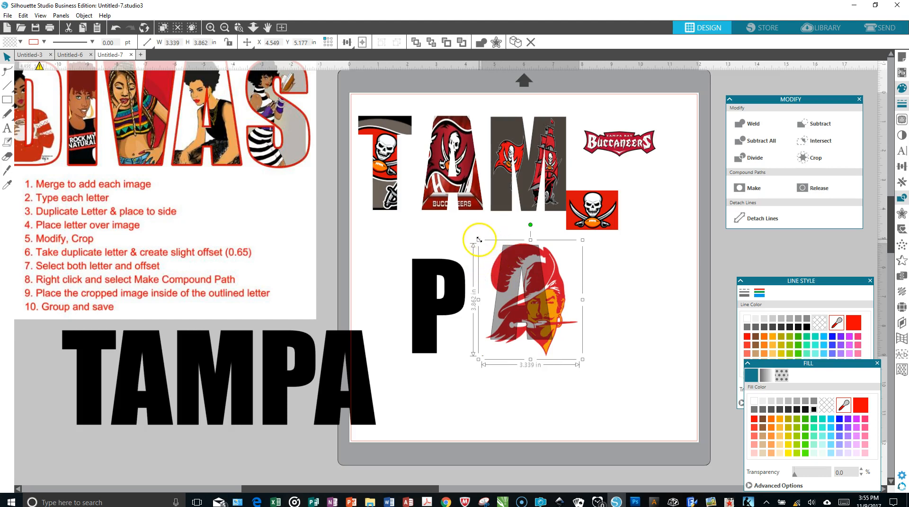
pyautogui.moveTo(479, 239); pyautogui.dragTo(457, 239)
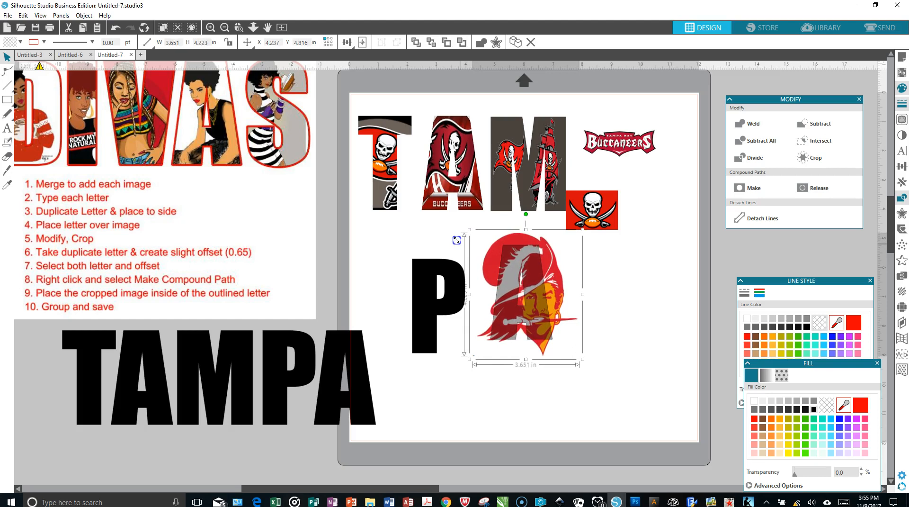
pyautogui.press('Down')
pyautogui.press('Down')
pyautogui.press('Down')
pyautogui.press('Down')
pyautogui.press('Down')
pyautogui.press('Down')
pyautogui.press('Down')
pyautogui.press('Down')
pyautogui.press('Down')
pyautogui.press('Down')
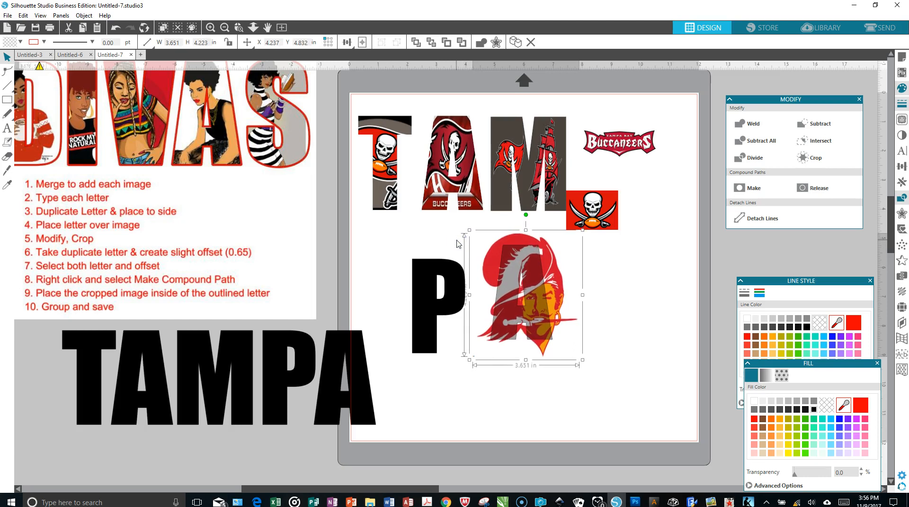
pyautogui.press('Down')
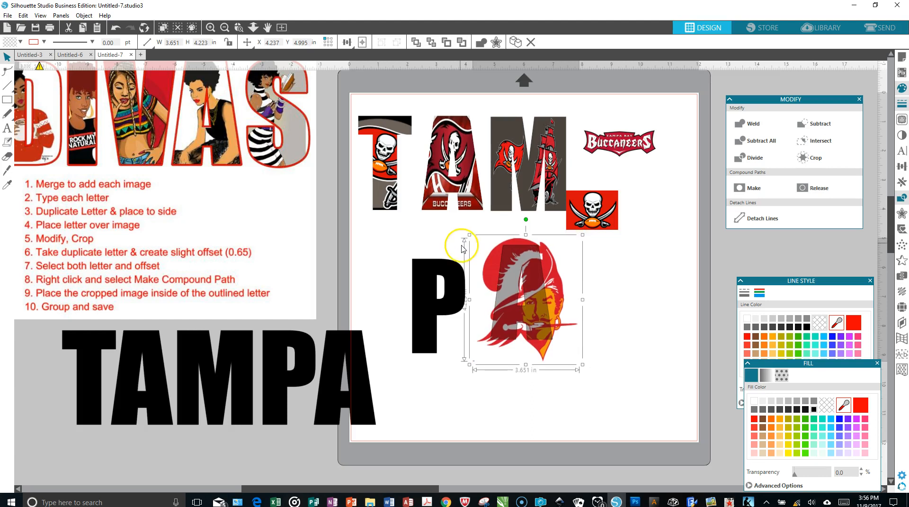
pyautogui.press('Down')
pyautogui.press('Down')
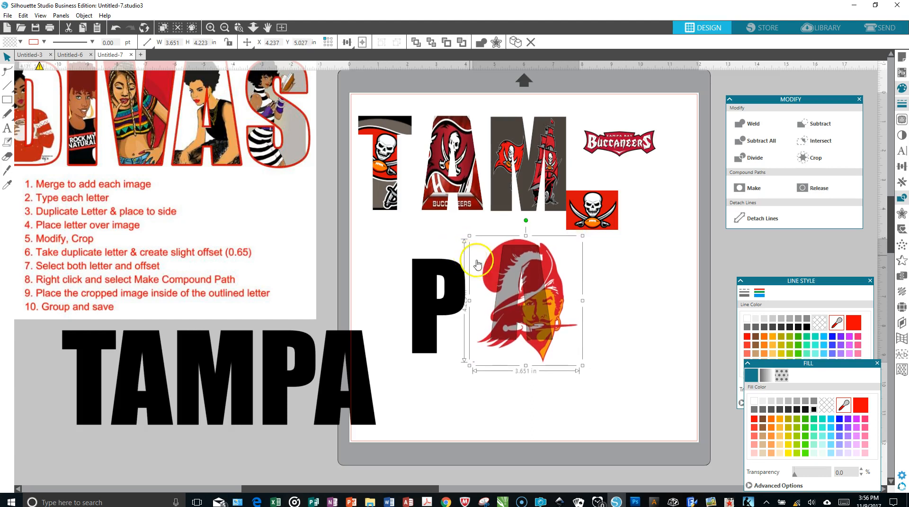
# Step: Stretch the pirate-head logo to about 3.83 by 4.48 in and nudge it slightly to the right so it covers the A
pyautogui.moveTo(526, 367); pyautogui.dragTo(523, 375)
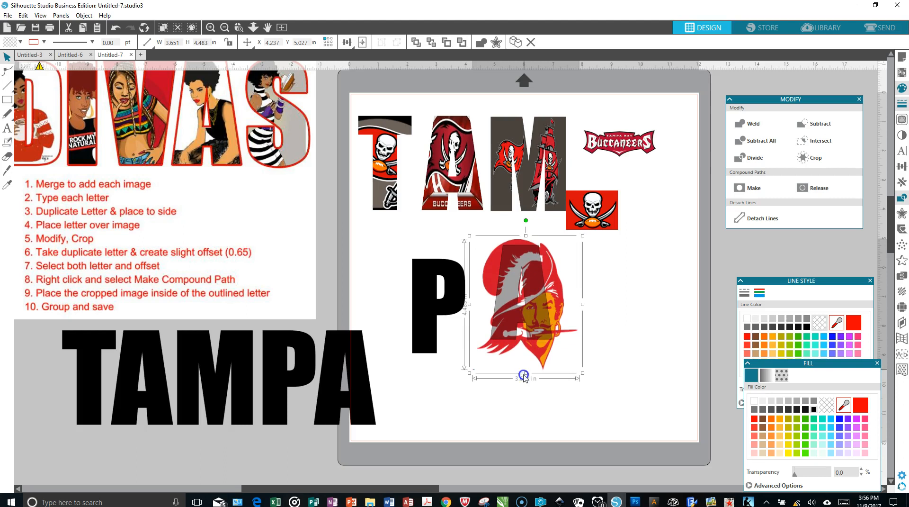
pyautogui.moveTo(470, 304); pyautogui.dragTo(464, 311)
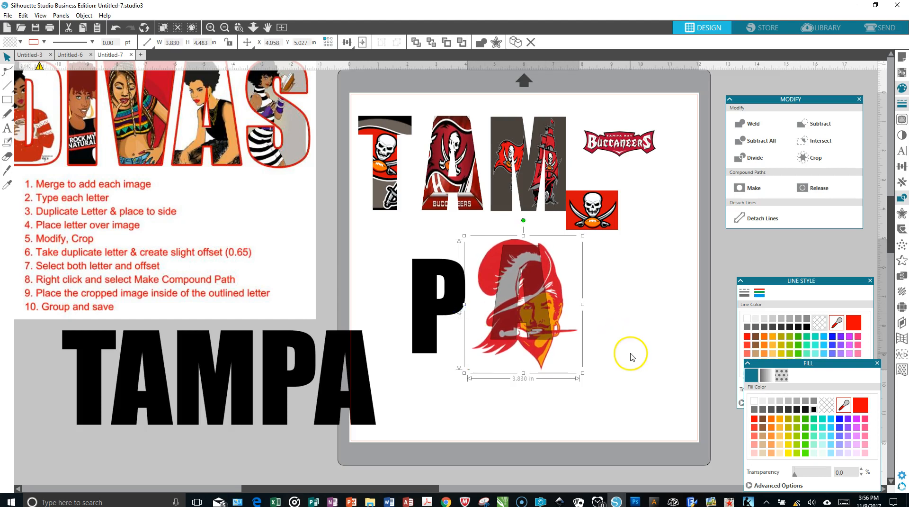
pyautogui.press('Right')
pyautogui.press('Right')
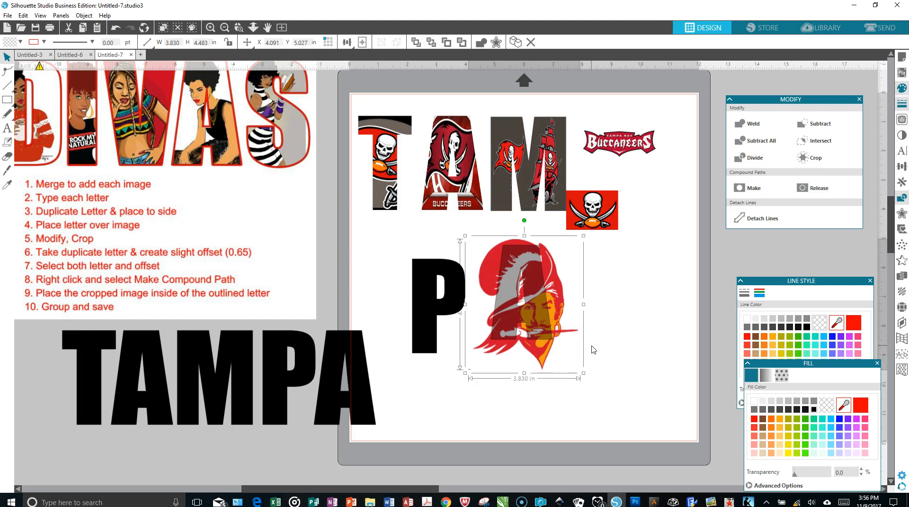
# Step: Select the transparent A together with the pirate-head logo and crop the logo to the letter's shape
pyautogui.click(535, 296)
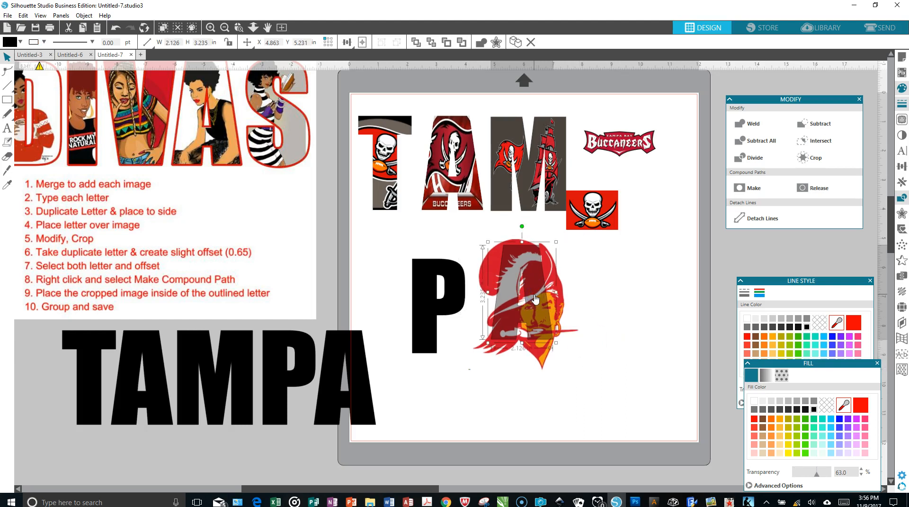
pyautogui.click(605, 372)
pyautogui.moveTo(469, 224); pyautogui.dragTo(578, 382)
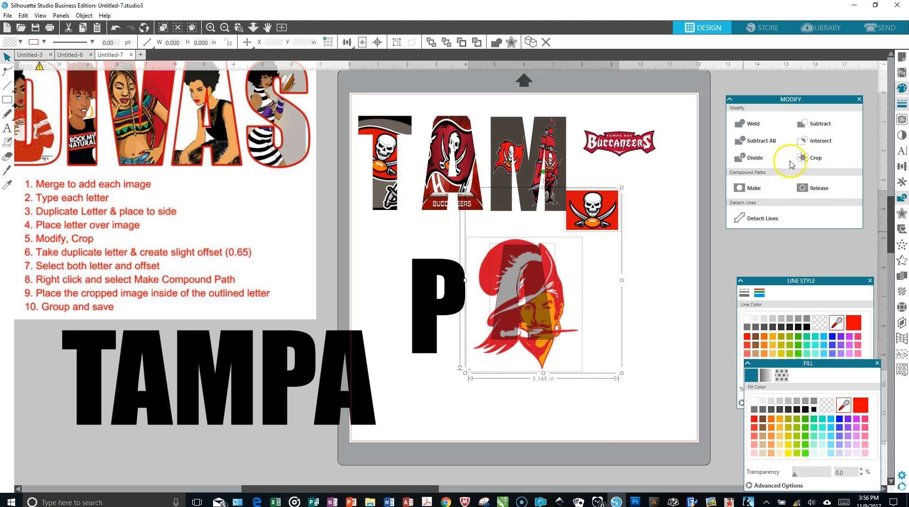
pyautogui.click(803, 159)
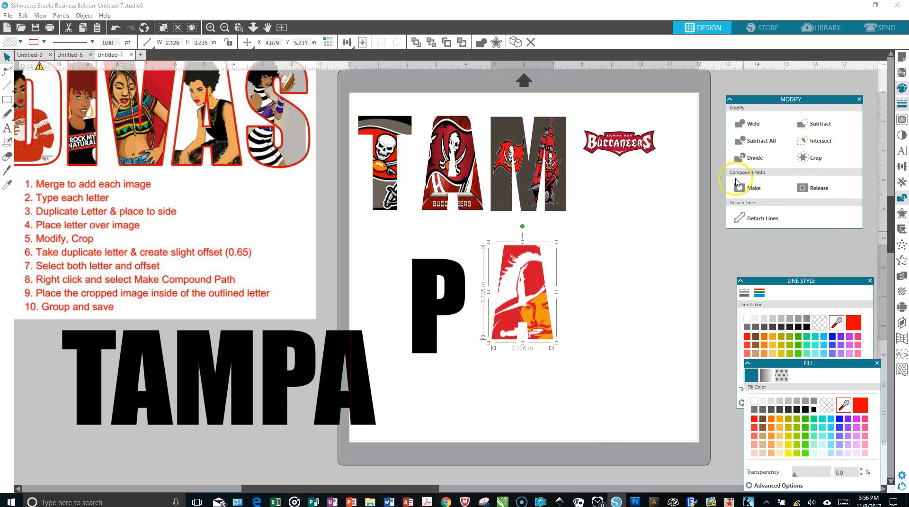
# Step: Move the cropped A aside, away from the P, and place the Buccaneers wordmark behind the black letter P
pyautogui.click(525, 303)
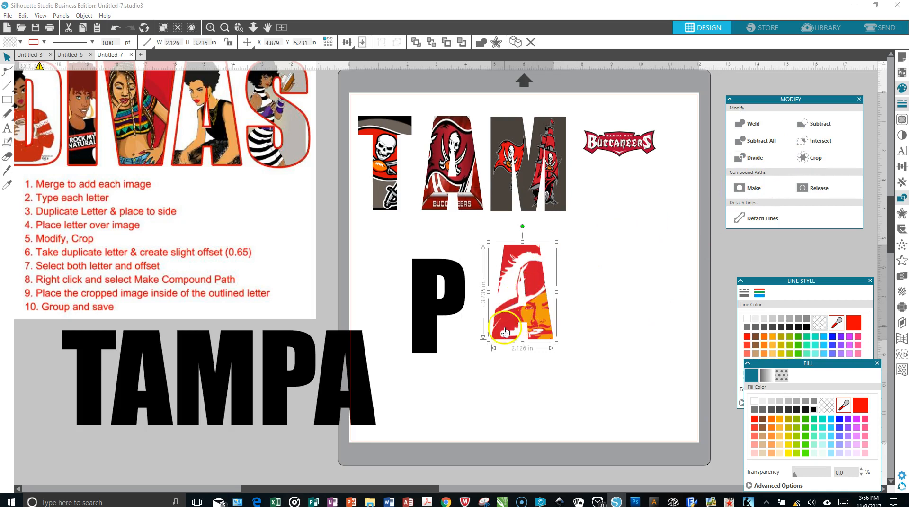
pyautogui.moveTo(531, 312); pyautogui.dragTo(628, 309)
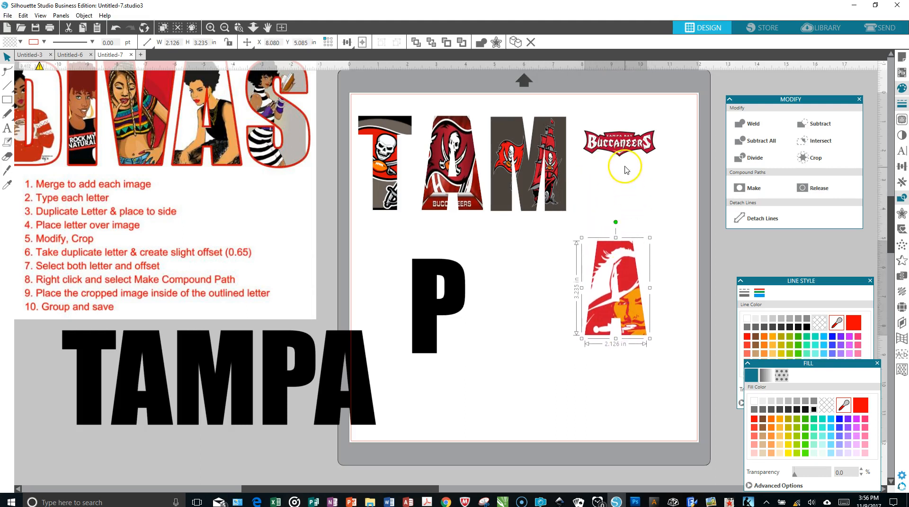
pyautogui.moveTo(621, 143); pyautogui.dragTo(446, 287)
pyautogui.click(484, 251)
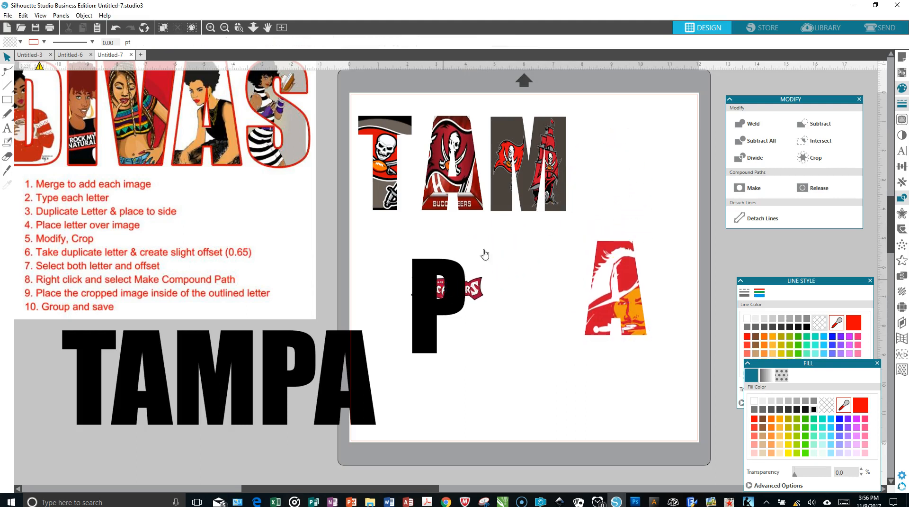
# Step: Enlarge the Buccaneers wordmark to about 9.57 by 4.7 in and position the black P over its centre
pyautogui.moveTo(746, 100)
pyautogui.mouseDown()
pyautogui.moveTo(774, 139)
pyautogui.moveTo(781, 198)
pyautogui.moveTo(738, 128)
pyautogui.moveTo(741, 116)
pyautogui.mouseUp()
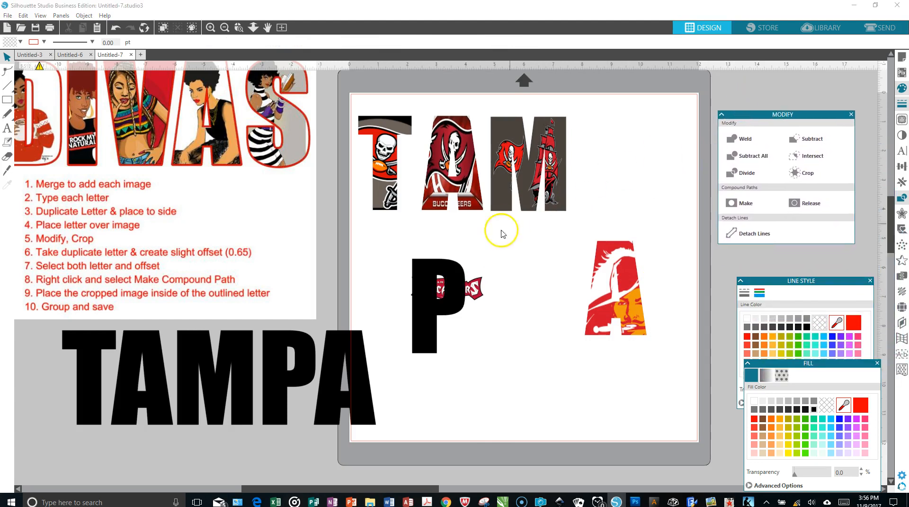
pyautogui.moveTo(454, 289); pyautogui.dragTo(509, 288)
pyautogui.click(444, 288)
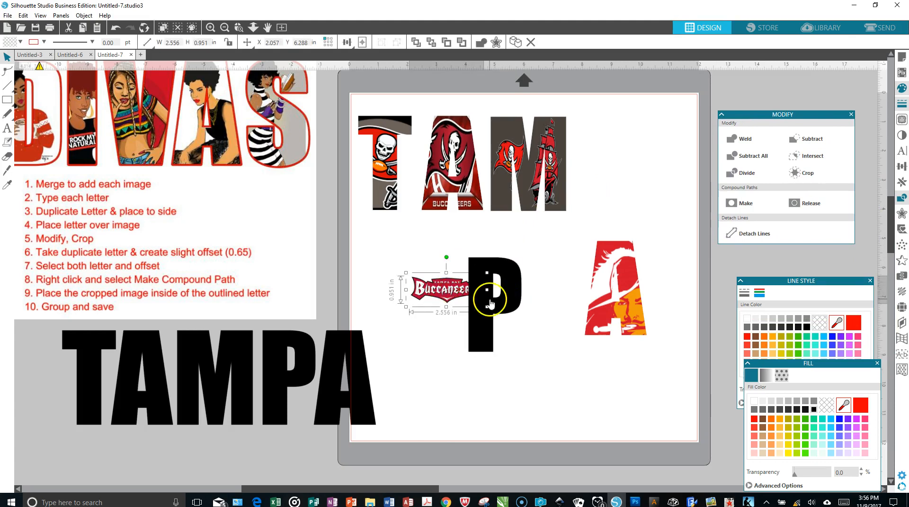
pyautogui.moveTo(485, 306); pyautogui.dragTo(636, 493)
pyautogui.moveTo(543, 306); pyautogui.dragTo(475, 282)
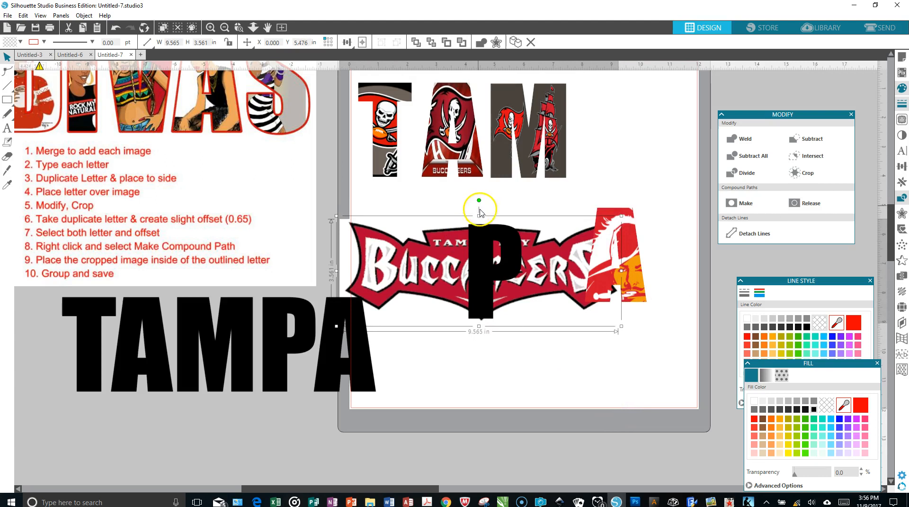
pyautogui.moveTo(478, 216); pyautogui.dragTo(479, 181)
pyautogui.moveTo(486, 244); pyautogui.dragTo(485, 243)
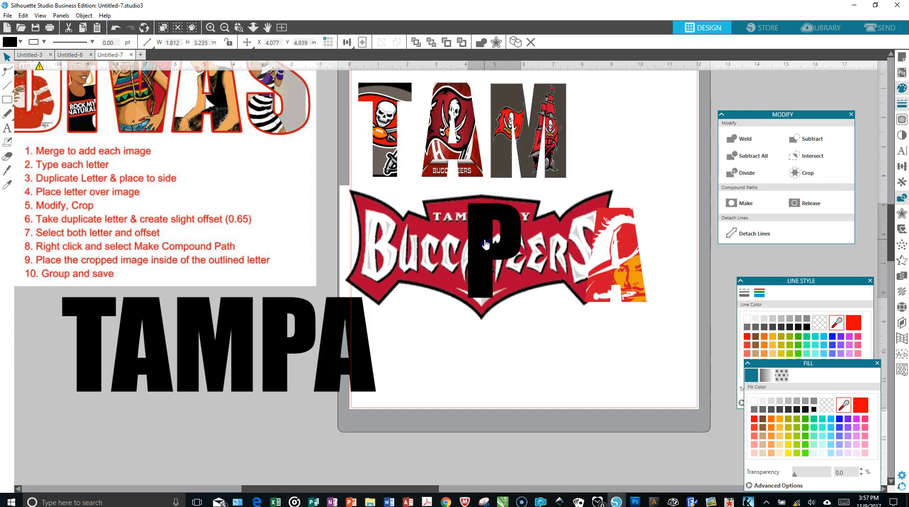
# Step: Select the black P together with the Buccaneers wordmark and crop the wordmark to the letter's shape
pyautogui.click(447, 264)
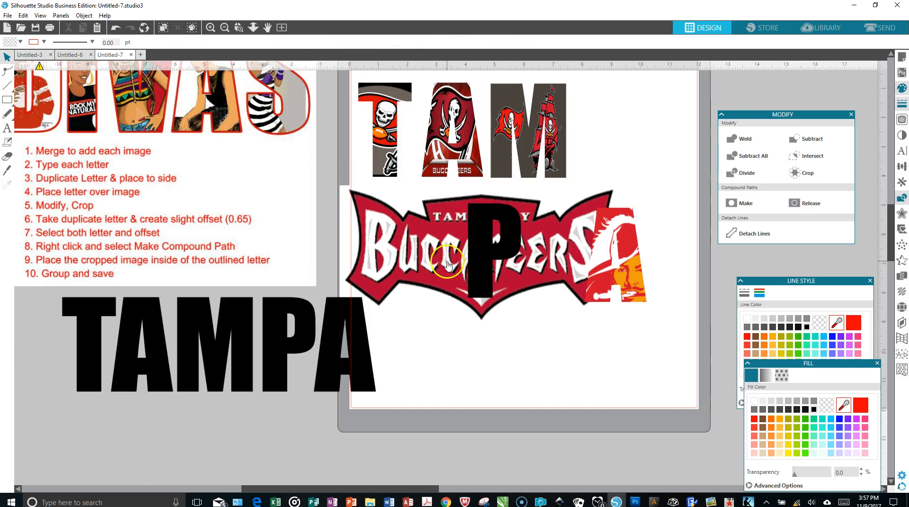
pyautogui.click(479, 253)
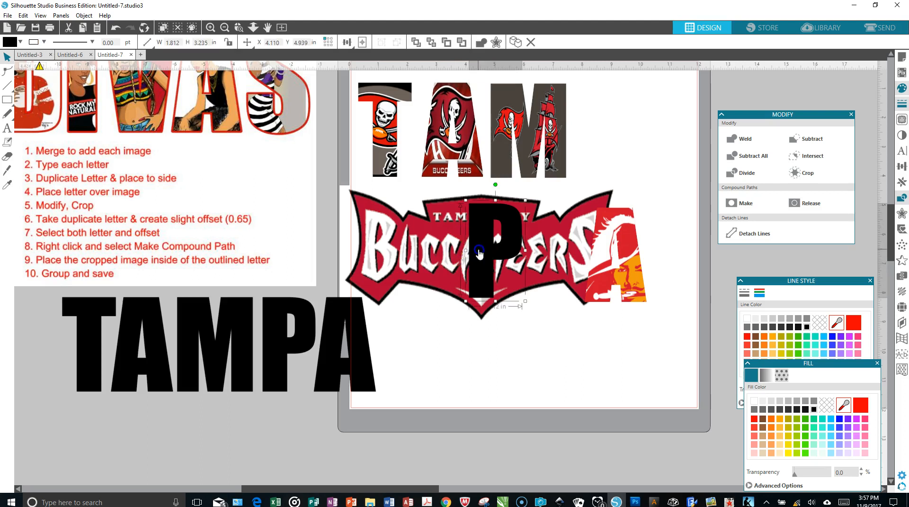
pyautogui.keyDown('shift'); pyautogui.click(445, 262); pyautogui.keyUp('shift')
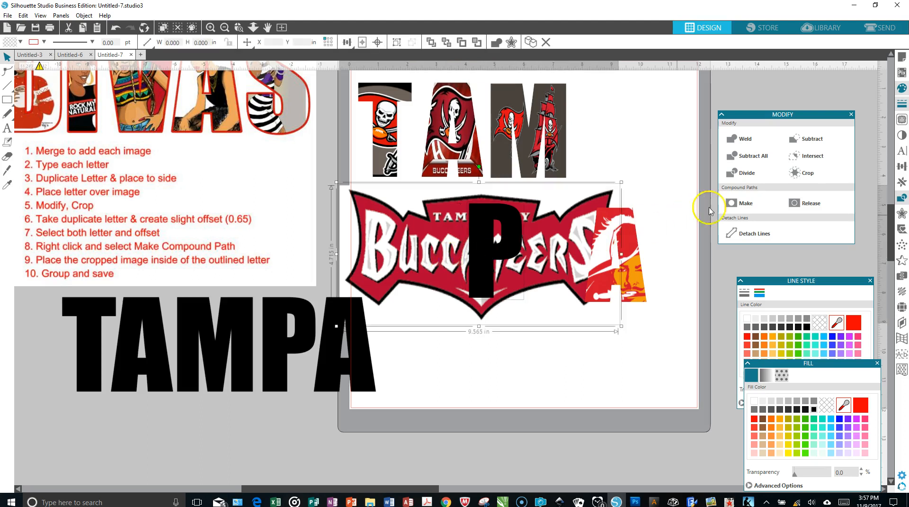
pyautogui.click(796, 174)
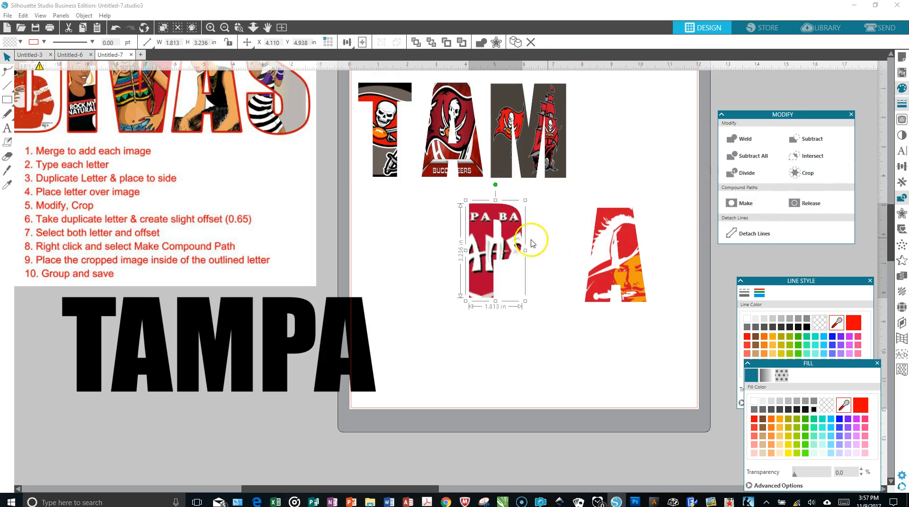
# Step: Place the cropped P and A after the M to complete the word, and move the black TAMPA text onto the page below it
pyautogui.moveTo(491, 242); pyautogui.dragTo(597, 125)
pyautogui.moveTo(608, 249); pyautogui.dragTo(656, 130)
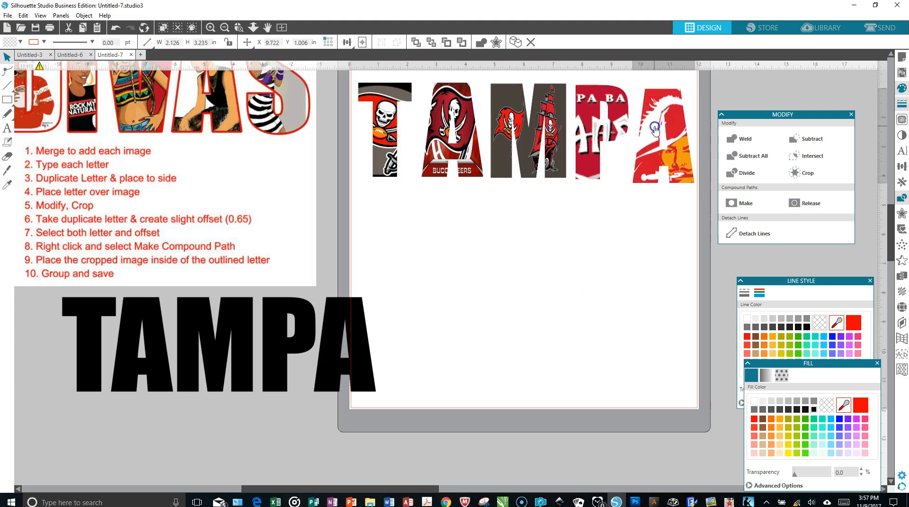
pyautogui.click(300, 341)
pyautogui.moveTo(300, 341); pyautogui.dragTo(601, 309)
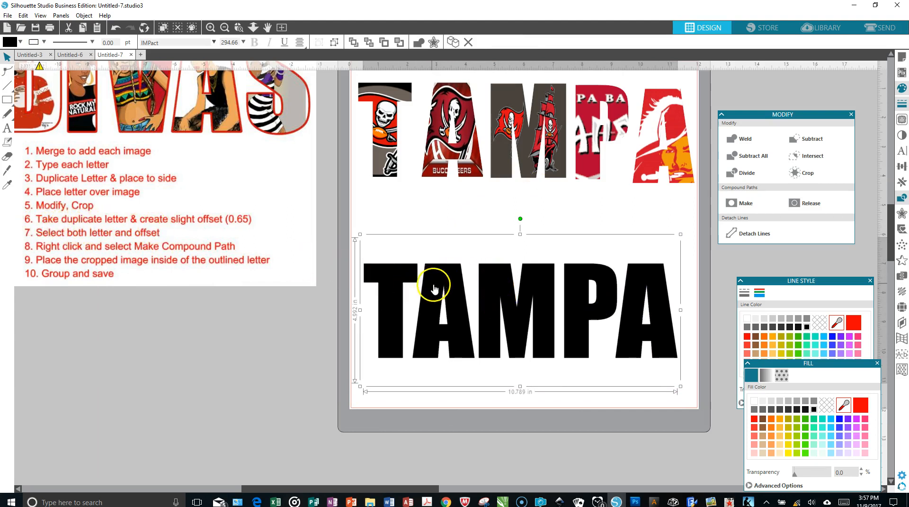
# Step: Create an outer offset of 0.065 in with rounded corners around the black TAMPA text
pyautogui.click(850, 115)
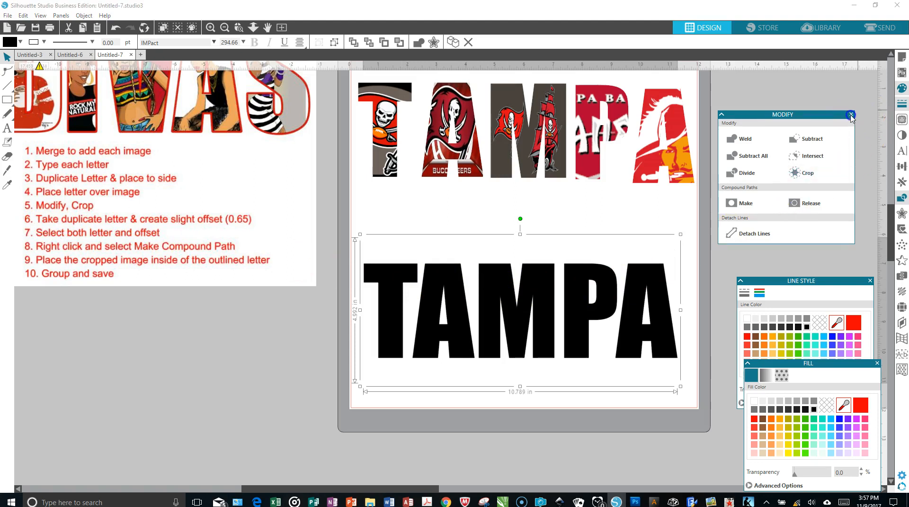
pyautogui.click(901, 214)
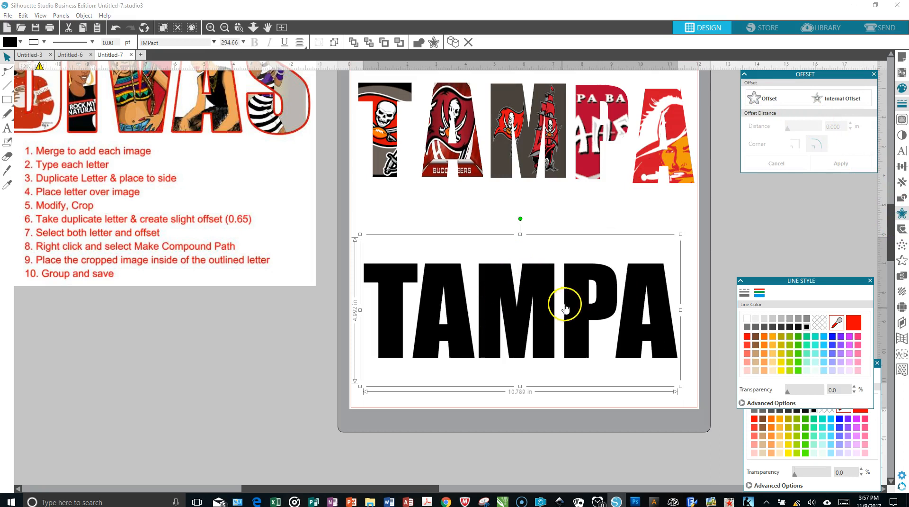
pyautogui.click(757, 99)
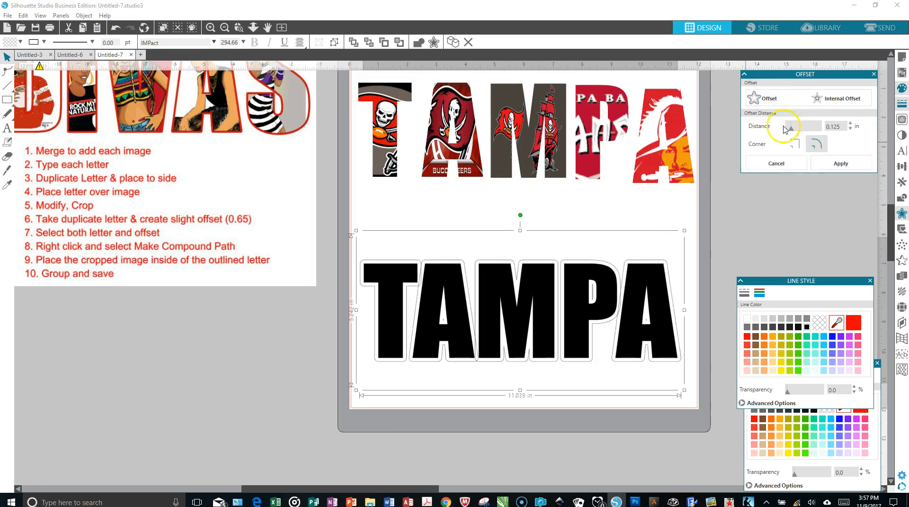
pyautogui.click(851, 129)
pyautogui.click(851, 129)
pyautogui.click(851, 129)
pyautogui.click(851, 128)
pyautogui.click(851, 128)
pyautogui.click(851, 128)
pyautogui.click(851, 128)
pyautogui.click(851, 129)
pyautogui.click(851, 129)
pyautogui.click(851, 128)
pyautogui.click(851, 128)
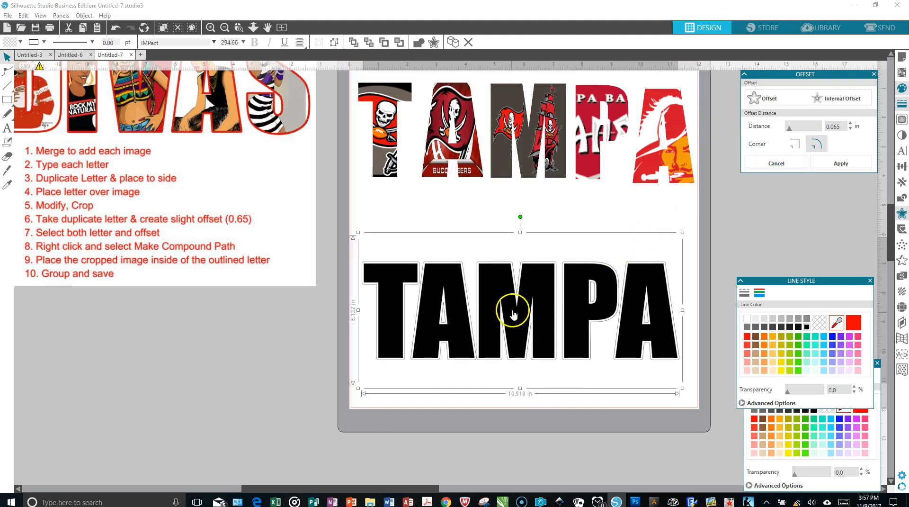
pyautogui.click(841, 163)
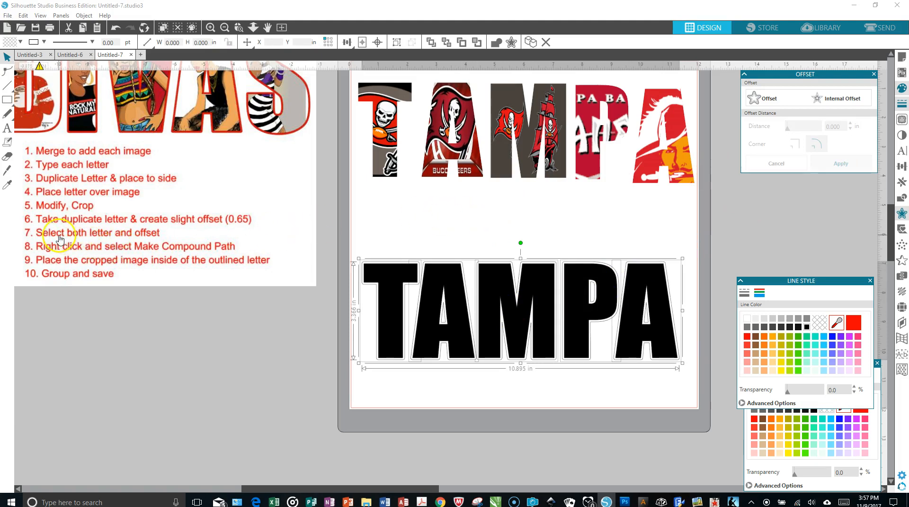
# Step: Select the black TAMPA text together with its offset and ungroup them into separate letters
pyautogui.click(363, 232)
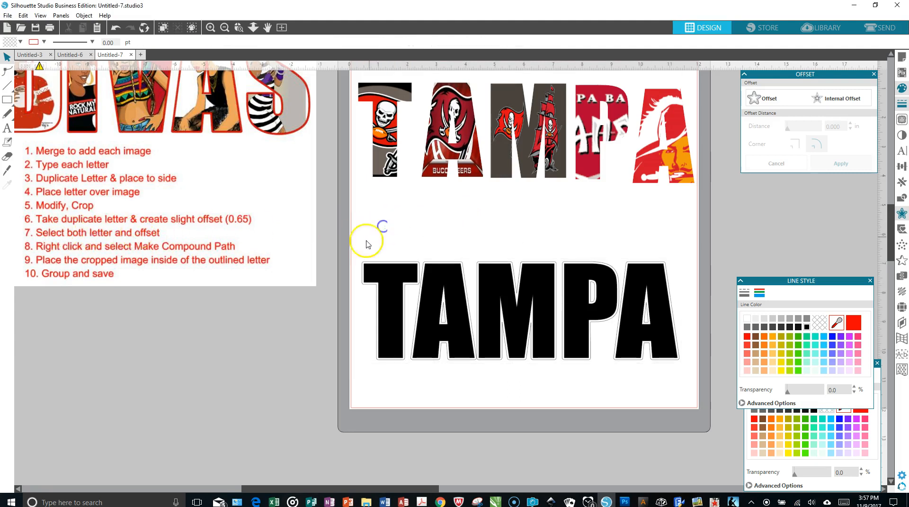
pyautogui.click(362, 260)
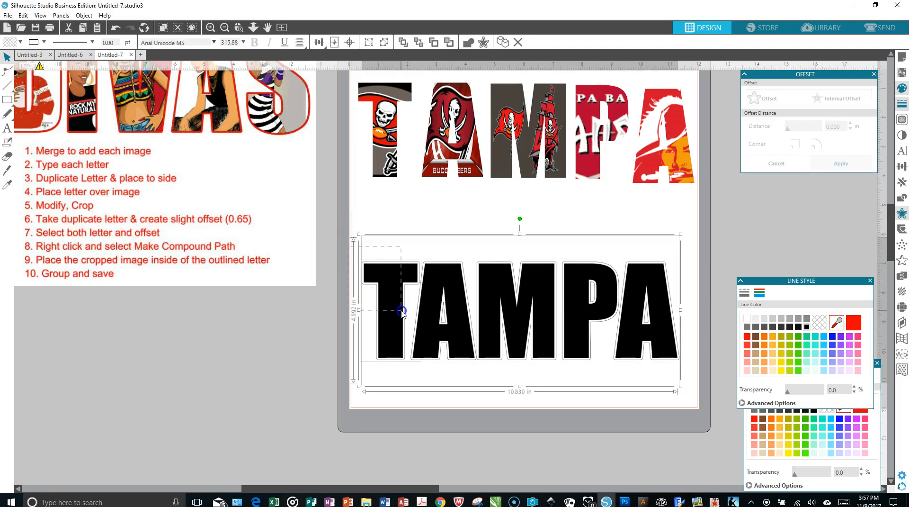
pyautogui.rightClick(486, 310)
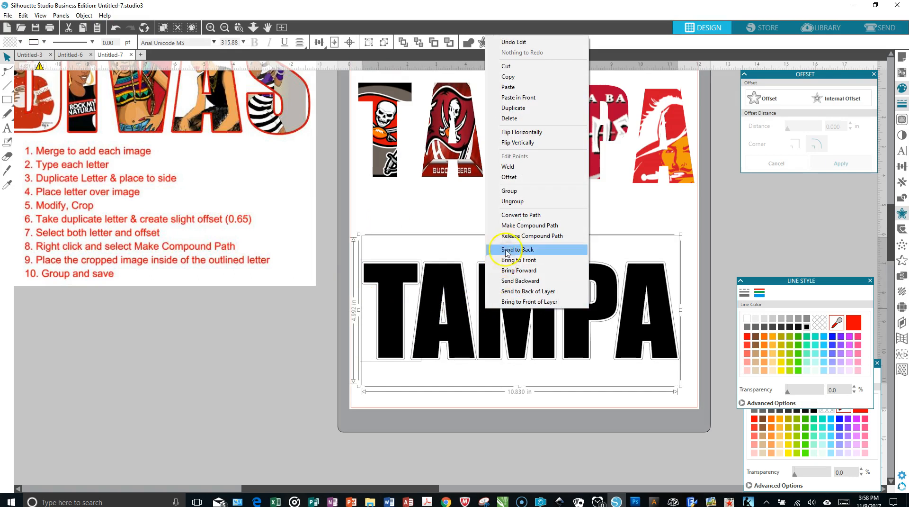
pyautogui.click(521, 201)
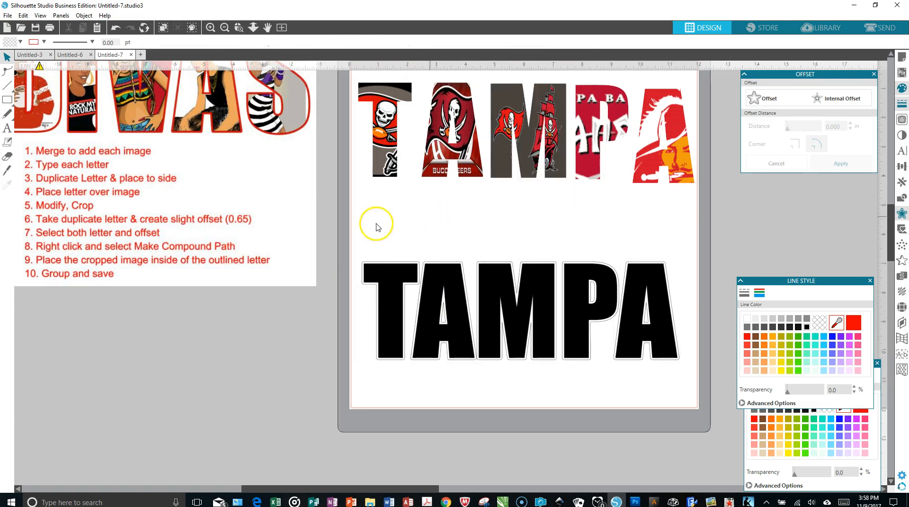
# Step: Make a compound path from the black T and its offset, and move the resulting outline aside to the page's edge
pyautogui.click(374, 283)
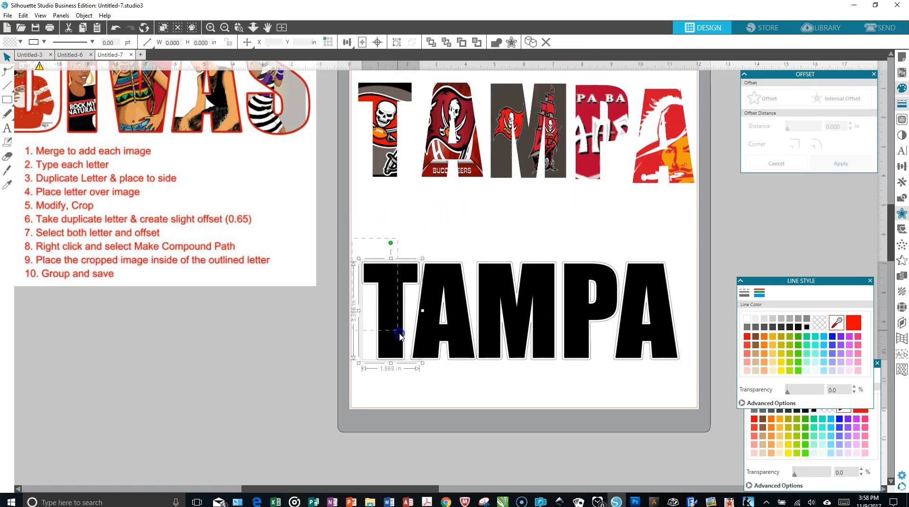
pyautogui.moveTo(411, 354); pyautogui.dragTo(414, 362)
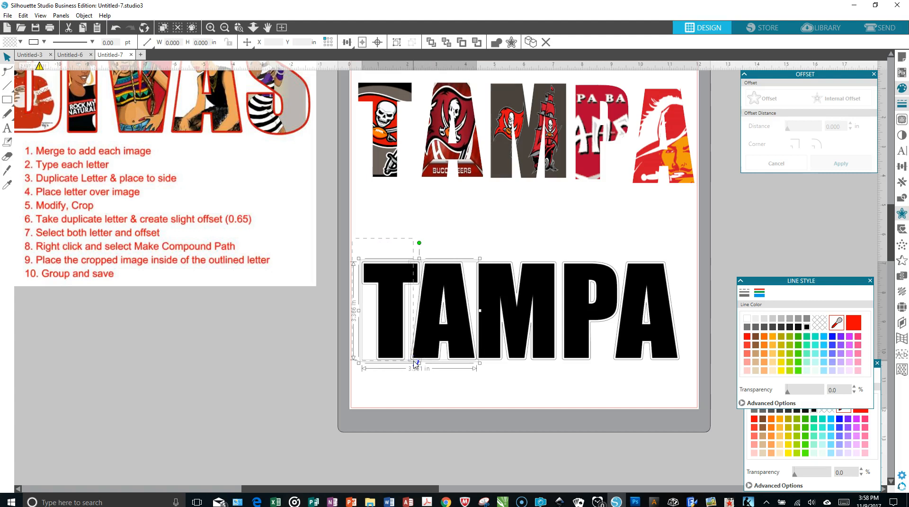
pyautogui.click(408, 361)
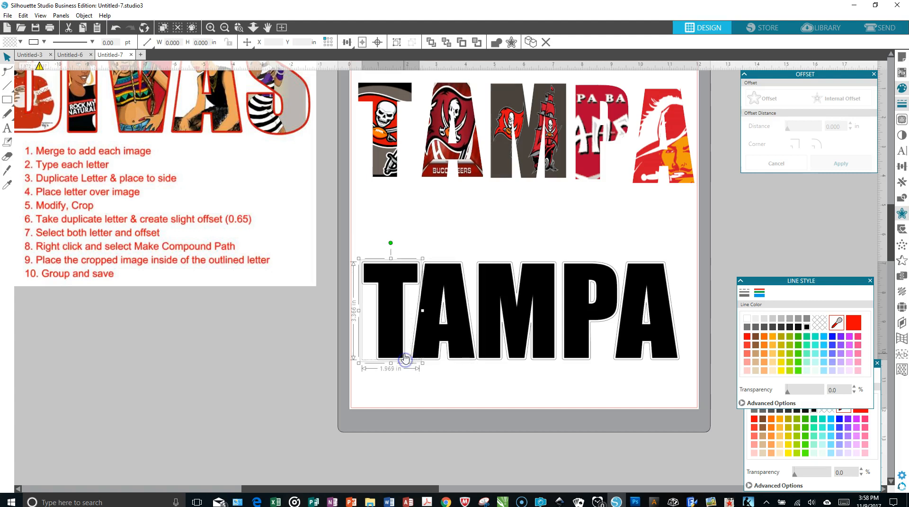
pyautogui.rightClick(381, 293)
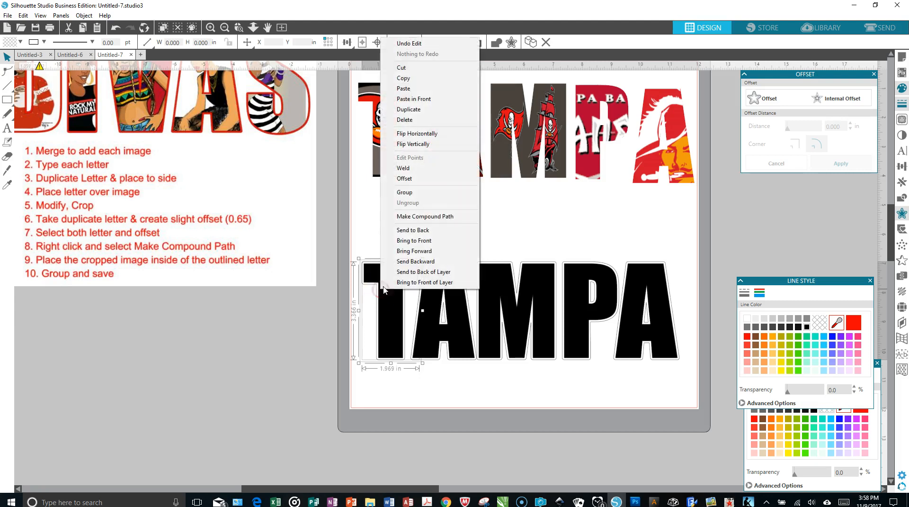
pyautogui.click(415, 216)
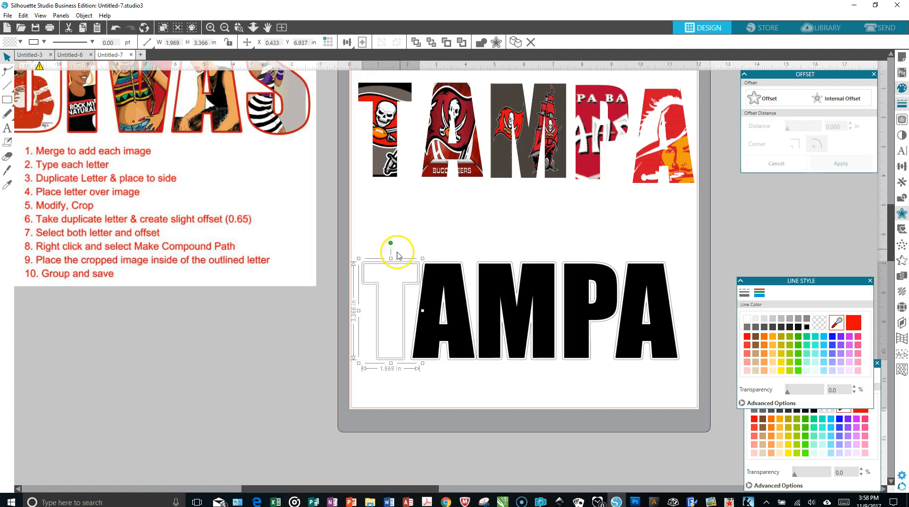
pyautogui.moveTo(389, 258); pyautogui.dragTo(374, 201)
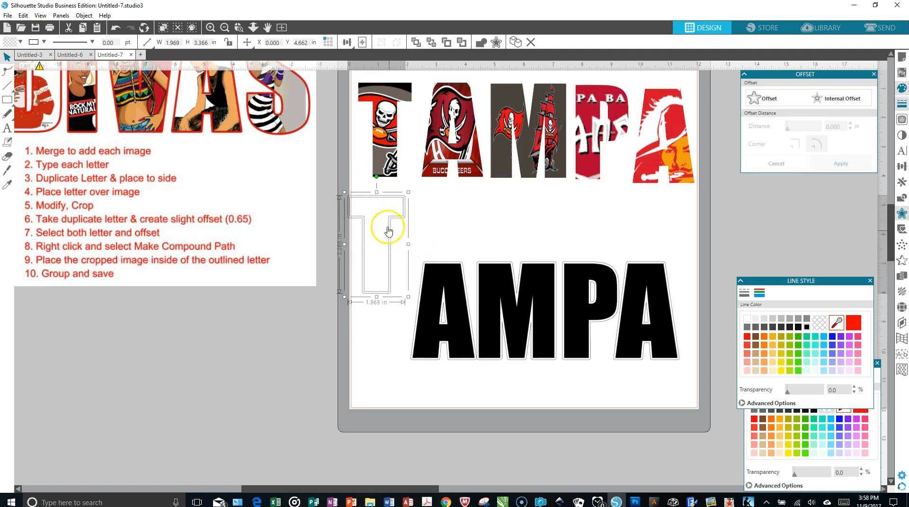
pyautogui.moveTo(390, 221); pyautogui.dragTo(345, 195)
# Step: Make a compound path from the first black A and its offset, and move the outline over beside the T outline
pyautogui.moveTo(413, 248); pyautogui.dragTo(465, 335)
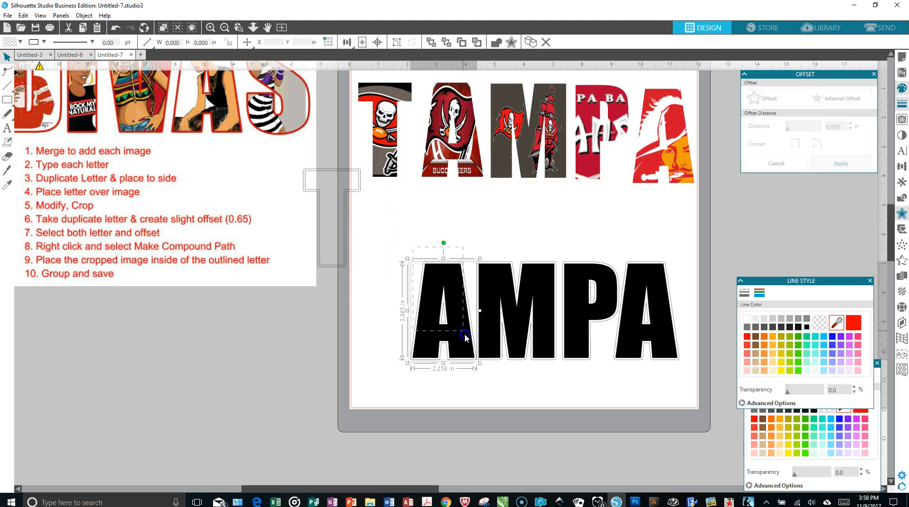
pyautogui.moveTo(476, 370)
pyautogui.mouseDown()
pyautogui.moveTo(479, 379)
pyautogui.moveTo(474, 374)
pyautogui.mouseUp()
pyautogui.rightClick(439, 307)
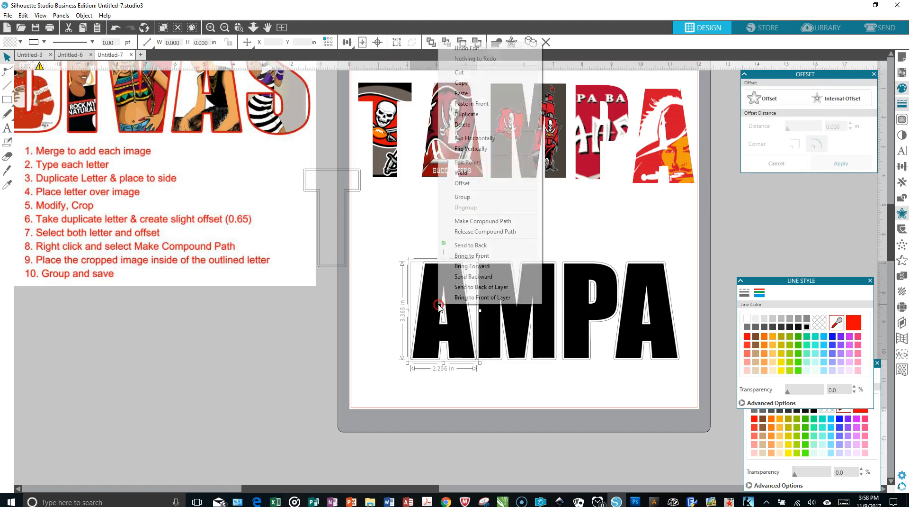
pyautogui.click(471, 221)
pyautogui.moveTo(445, 293); pyautogui.dragTo(367, 205)
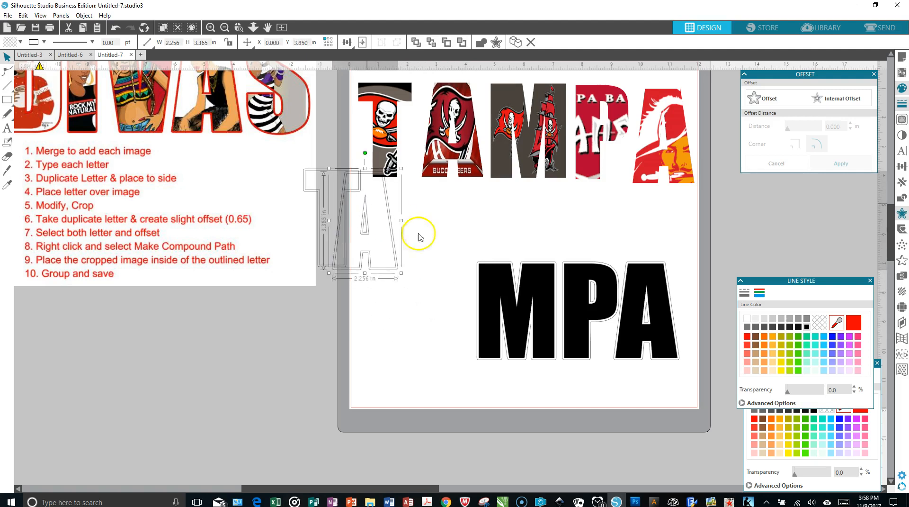
# Step: Make a compound path from the black M and its offset, and move the outline next to the first A outline
pyautogui.click(500, 305)
pyautogui.moveTo(500, 305); pyautogui.dragTo(560, 383)
pyautogui.rightClick(504, 327)
pyautogui.click(528, 245)
pyautogui.moveTo(517, 309); pyautogui.dragTo(406, 219)
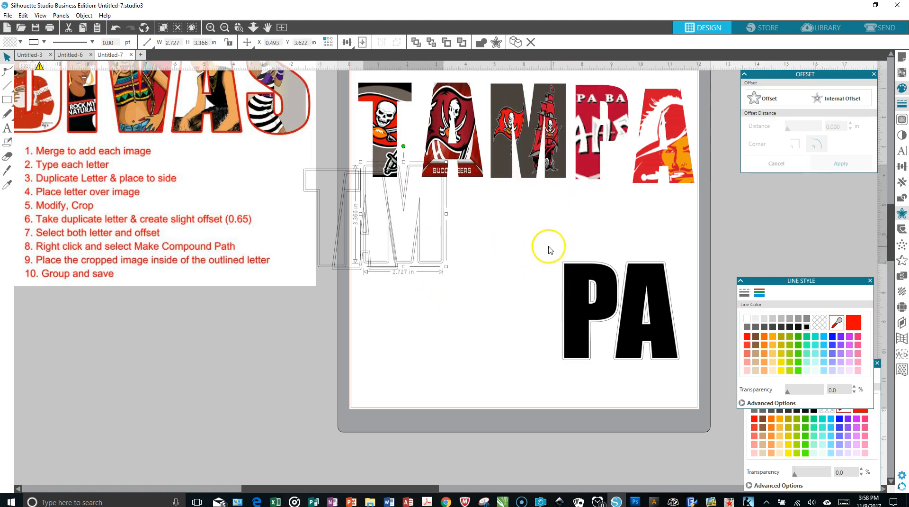
# Step: Make a compound path from the black P and its offset, and move the outline next to the M outline
pyautogui.moveTo(548, 246); pyautogui.dragTo(602, 333)
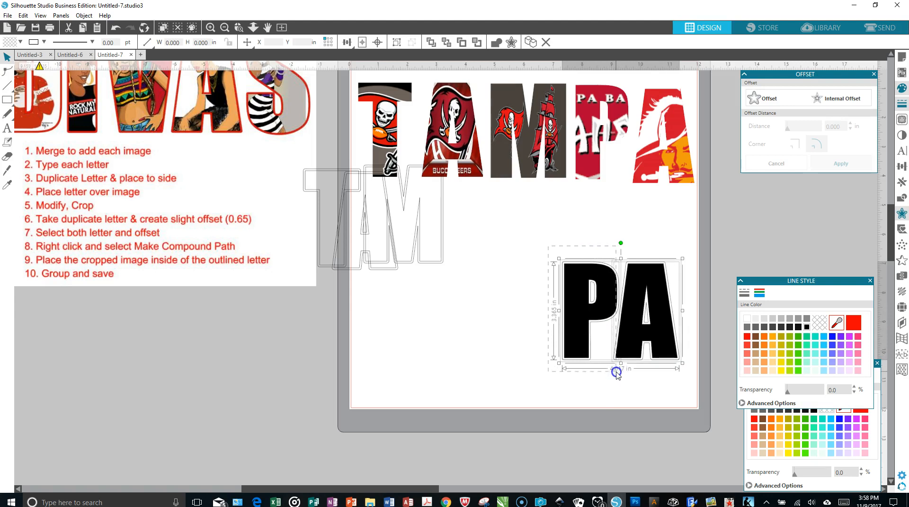
pyautogui.rightClick(573, 304)
pyautogui.click(603, 216)
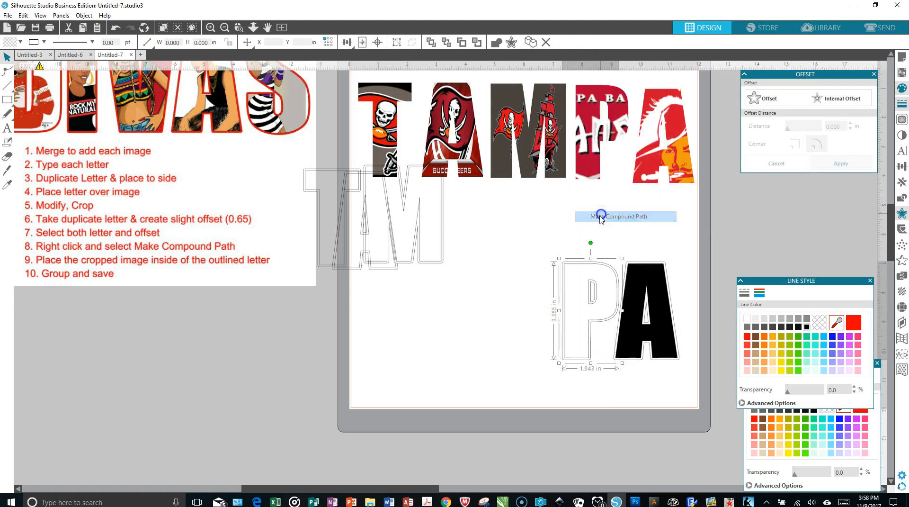
pyautogui.moveTo(589, 290); pyautogui.dragTo(460, 214)
# Step: Make a compound path from the last black A and its offset, and move the outline up below the cropped A
pyautogui.moveTo(612, 243); pyautogui.dragTo(667, 371)
pyautogui.rightClick(652, 327)
pyautogui.click(680, 232)
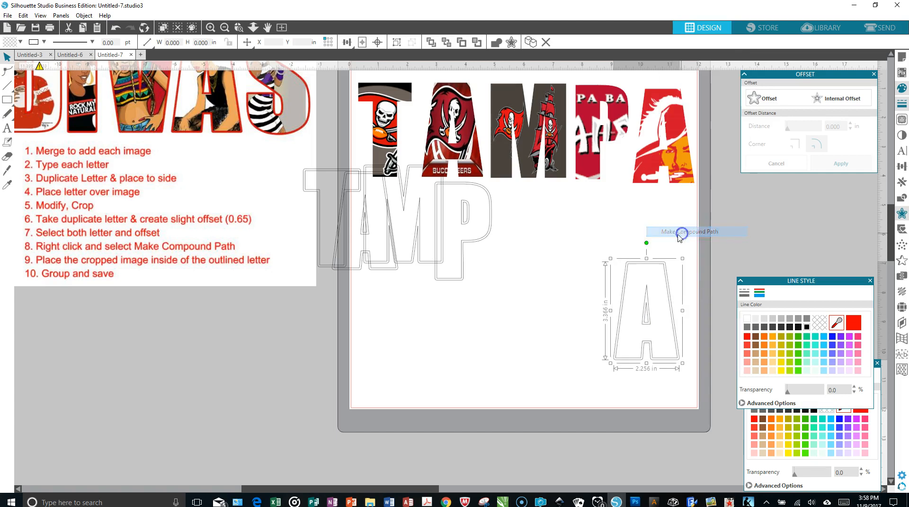
pyautogui.click(641, 274)
pyautogui.click(645, 265)
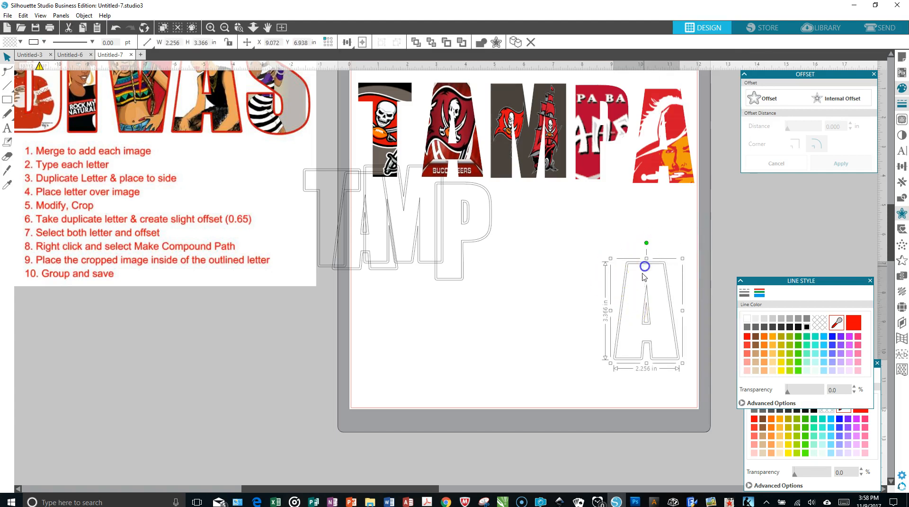
pyautogui.moveTo(649, 326); pyautogui.dragTo(651, 266)
# Step: Spread the P, M, first A and T outlines into a row beneath the cropped image letters
pyautogui.moveTo(483, 240); pyautogui.dragTo(605, 263)
pyautogui.click(451, 240)
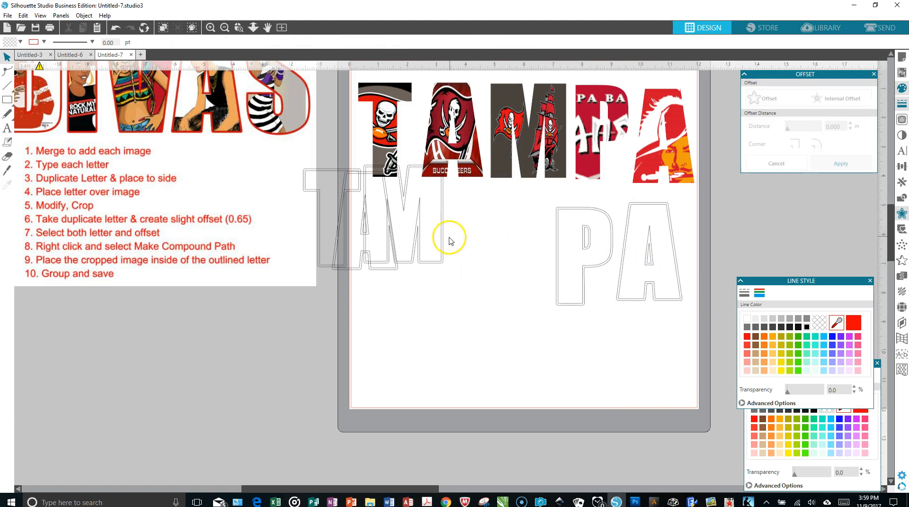
pyautogui.moveTo(443, 246); pyautogui.dragTo(533, 271)
pyautogui.moveTo(392, 254); pyautogui.dragTo(447, 277)
pyautogui.click(358, 264)
pyautogui.moveTo(346, 265); pyautogui.dragTo(383, 301)
pyautogui.click(427, 351)
pyautogui.moveTo(330, 194); pyautogui.dragTo(697, 300)
pyautogui.click(581, 347)
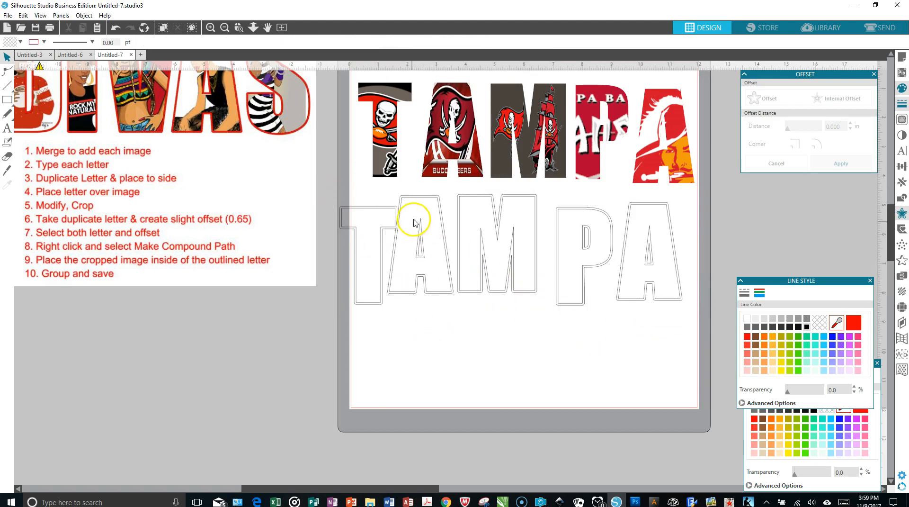
# Step: Select all five letter outlines and fill them with black
pyautogui.moveTo(339, 189); pyautogui.dragTo(654, 307)
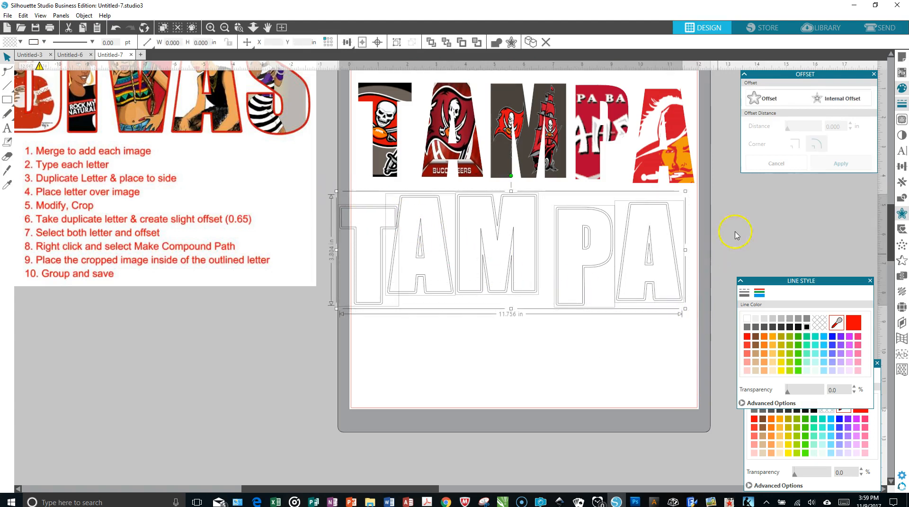
pyautogui.click(745, 294)
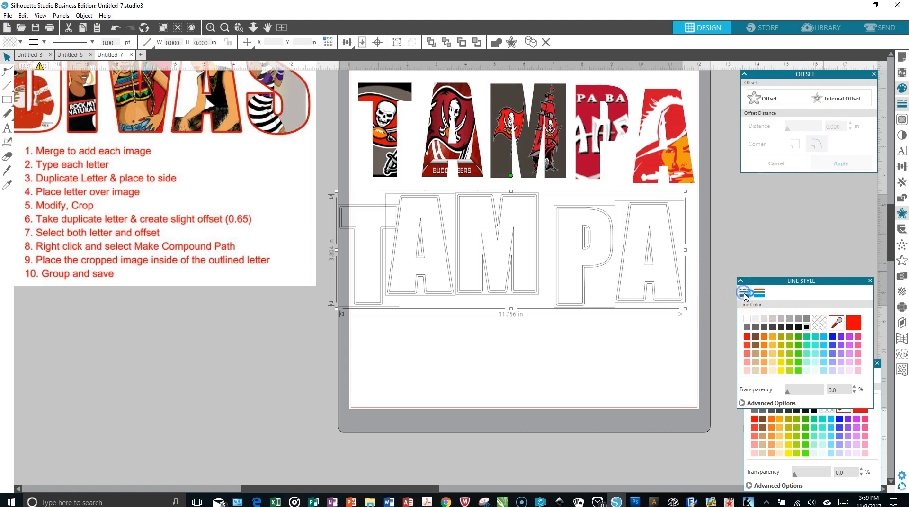
pyautogui.click(807, 327)
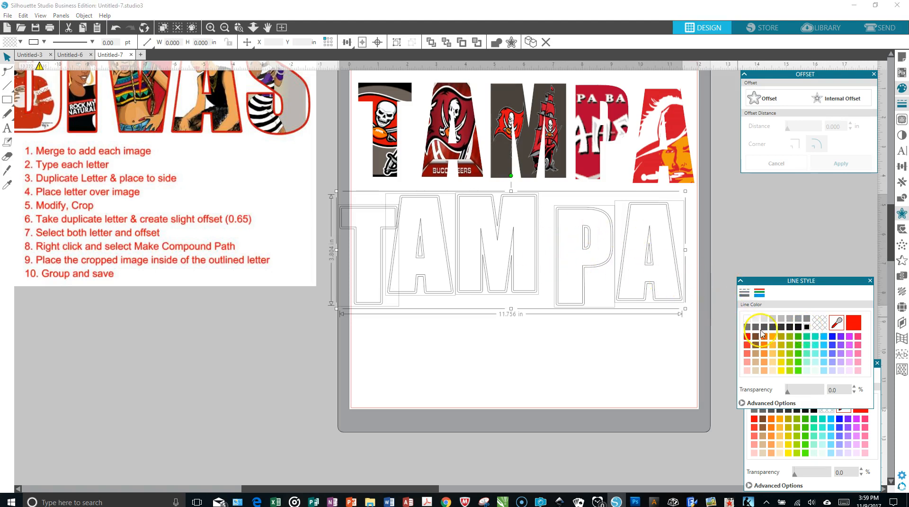
pyautogui.click(815, 410)
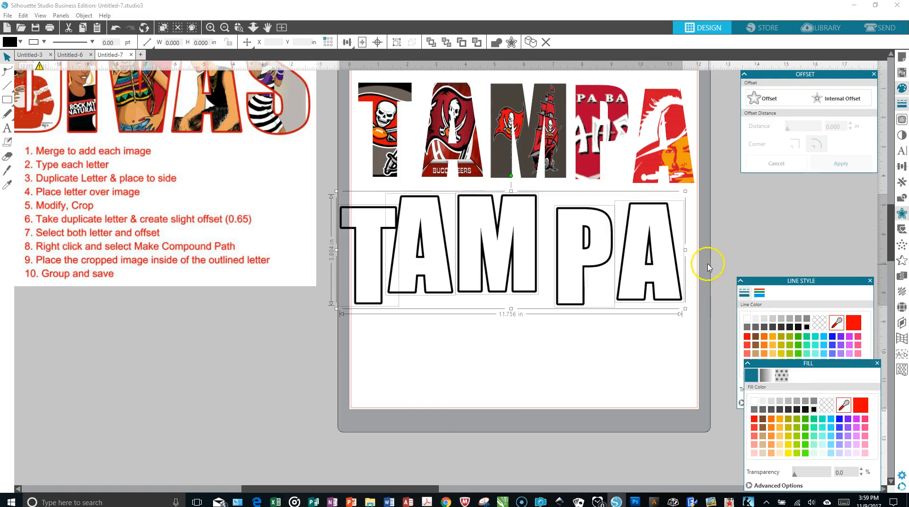
pyautogui.click(581, 332)
# Step: Place the cropped T image inside the black T outline
pyautogui.moveTo(386, 132); pyautogui.dragTo(371, 208)
pyautogui.click(327, 206)
pyautogui.moveTo(373, 170); pyautogui.dragTo(373, 221)
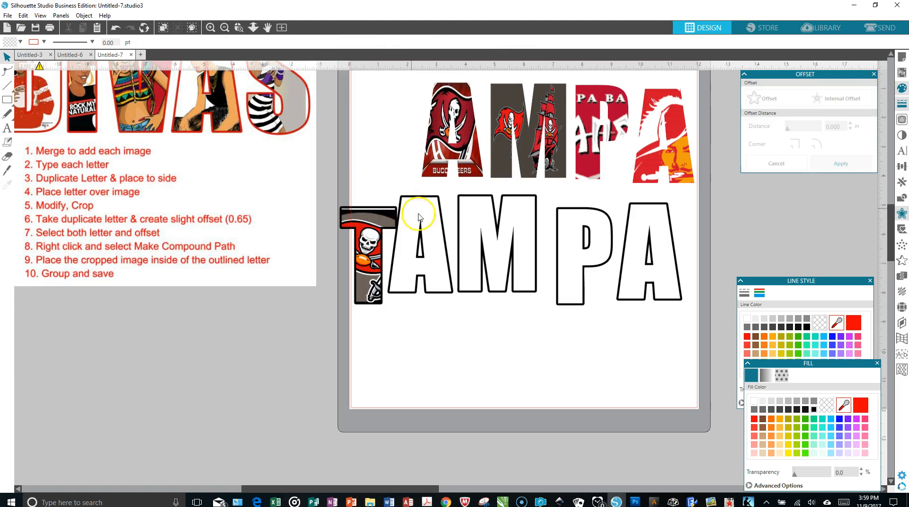
# Step: Move the first A outline clear of the T, and group the cropped T with its black outline
pyautogui.moveTo(440, 225); pyautogui.dragTo(477, 236)
pyautogui.click(341, 204)
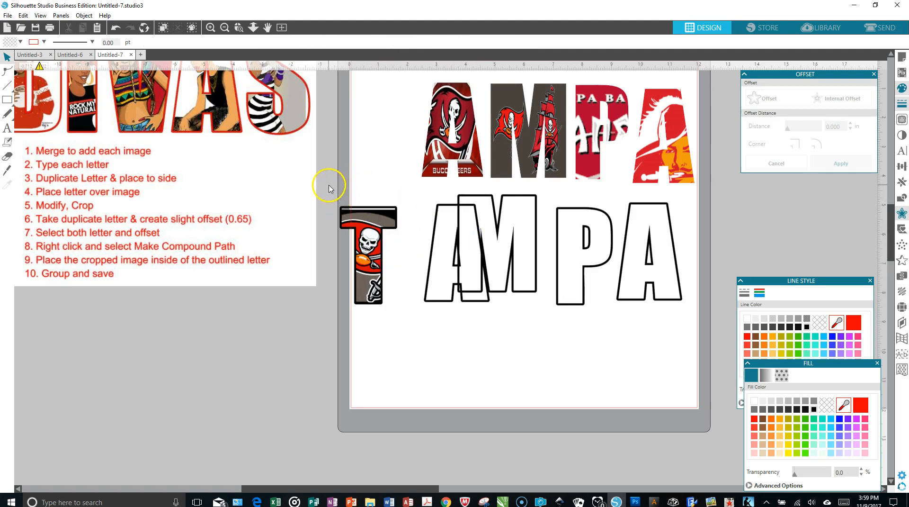
pyautogui.click(384, 287)
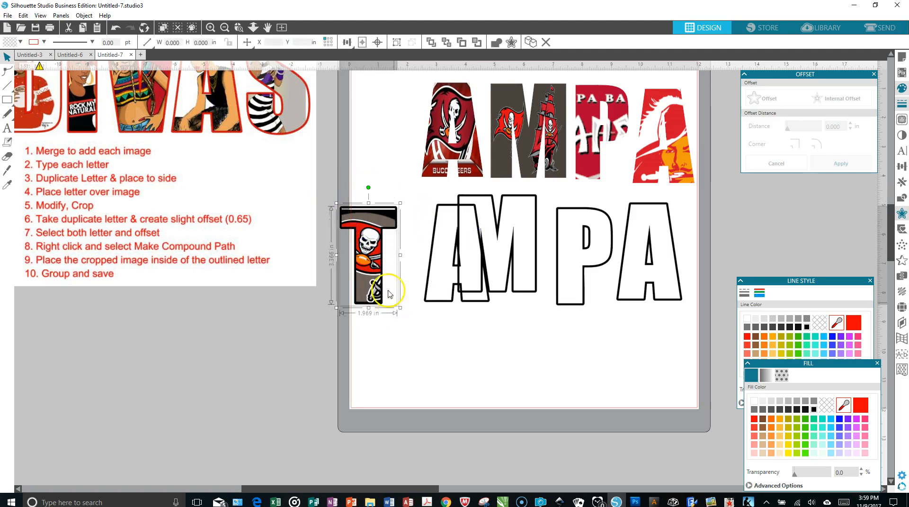
pyautogui.rightClick(370, 232)
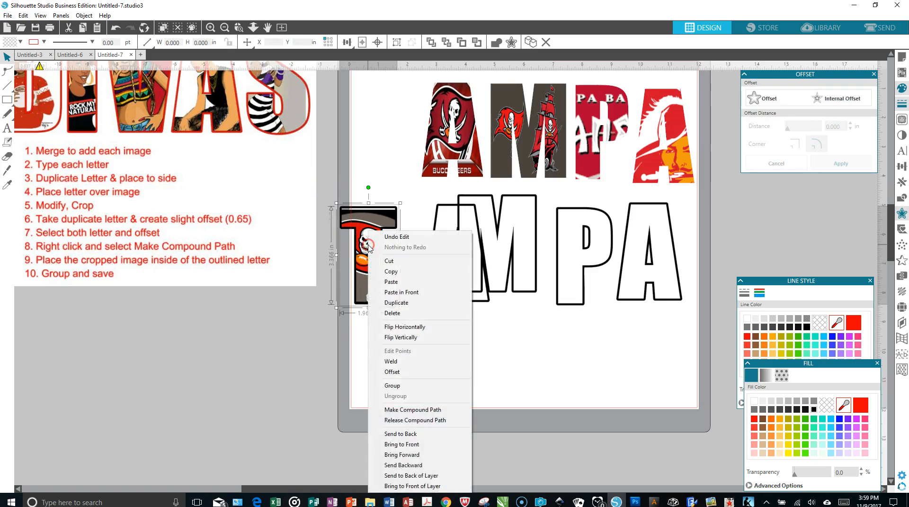
pyautogui.click(400, 387)
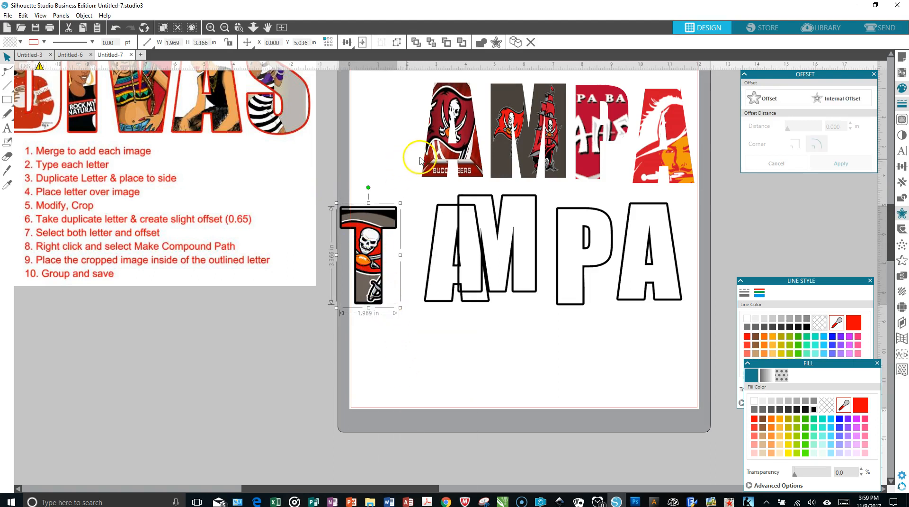
# Step: Move the first A outline into the free space below the row and place the first cropped A image inside it
pyautogui.click(430, 282)
pyautogui.moveTo(429, 281); pyautogui.dragTo(417, 390)
pyautogui.click(447, 197)
pyautogui.moveTo(435, 185); pyautogui.dragTo(419, 351)
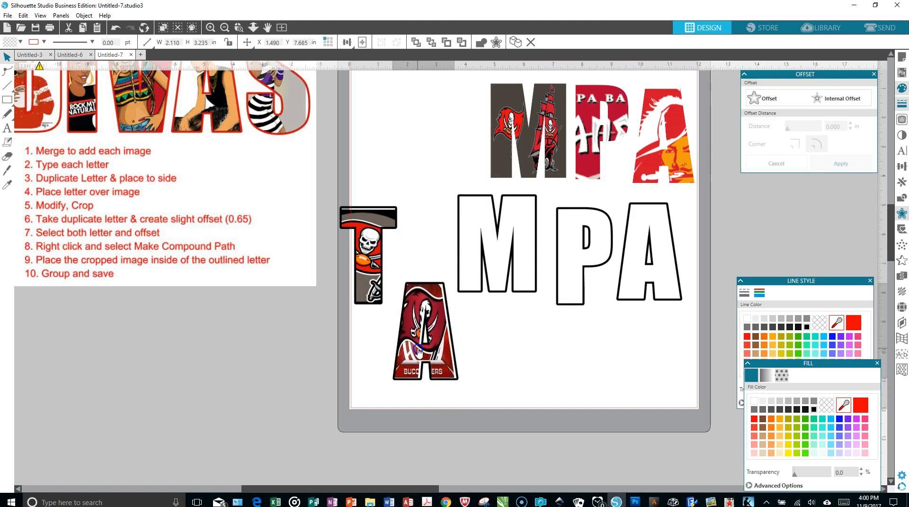
# Step: Nudge the cropped image to the right so it fits evenly inside the first A's black outline
pyautogui.click(418, 351)
pyautogui.press('Right')
pyautogui.press('Right')
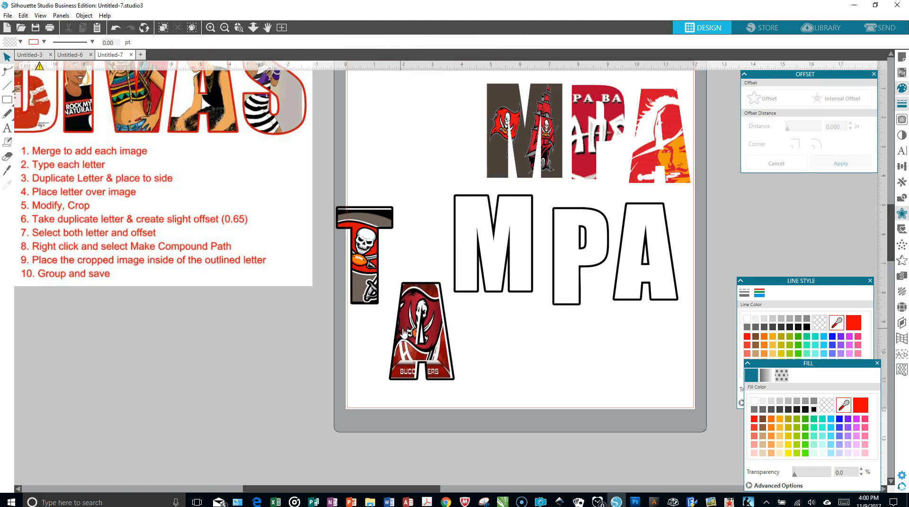
pyautogui.moveTo(406, 329); pyautogui.dragTo(408, 331)
# Step: Group the first A image with its black outline and move the group up above the T
pyautogui.moveTo(399, 265); pyautogui.dragTo(423, 318)
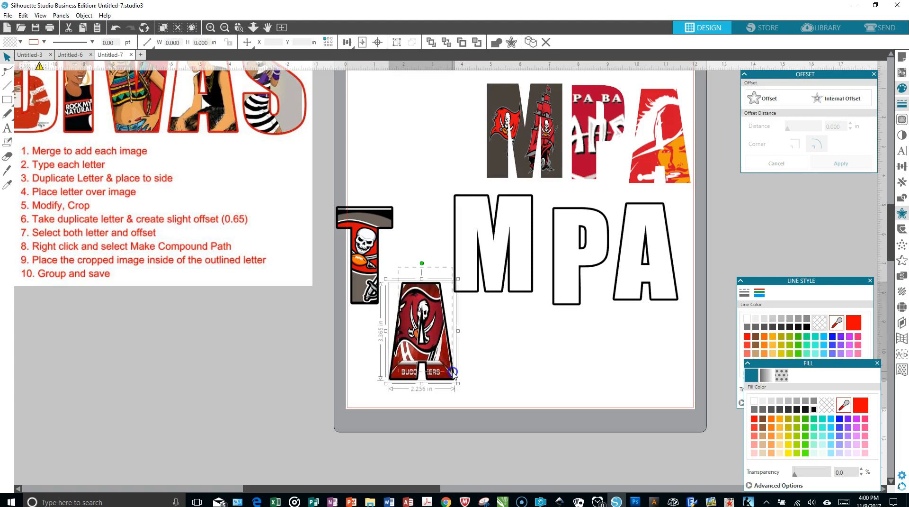
pyautogui.rightClick(437, 345)
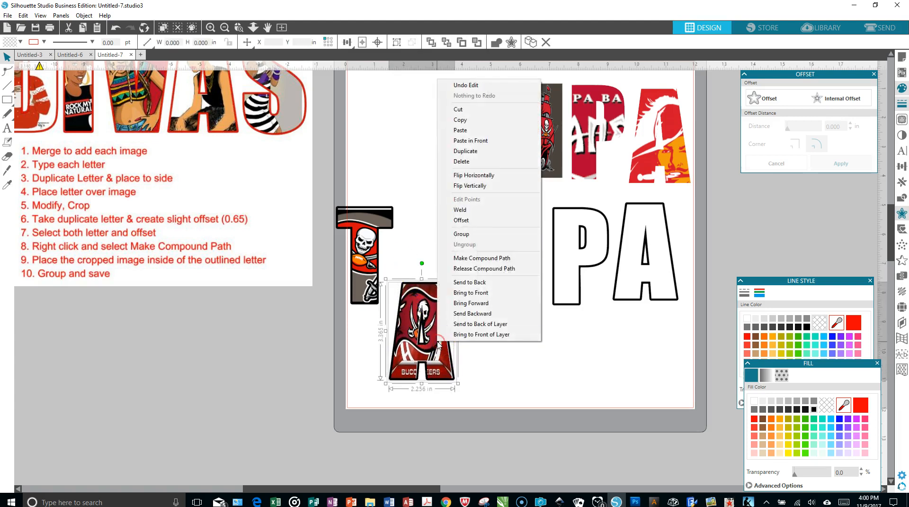
pyautogui.click(462, 233)
pyautogui.moveTo(411, 281); pyautogui.dragTo(388, 137)
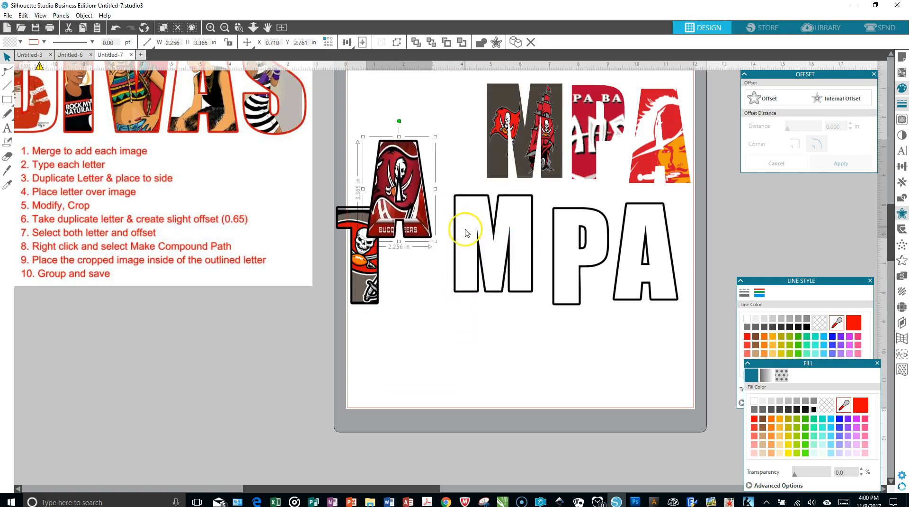
# Step: Place the cropped M image inside the black M outline and group the two
pyautogui.click(516, 132)
pyautogui.moveTo(516, 132); pyautogui.dragTo(514, 294)
pyautogui.click(432, 167)
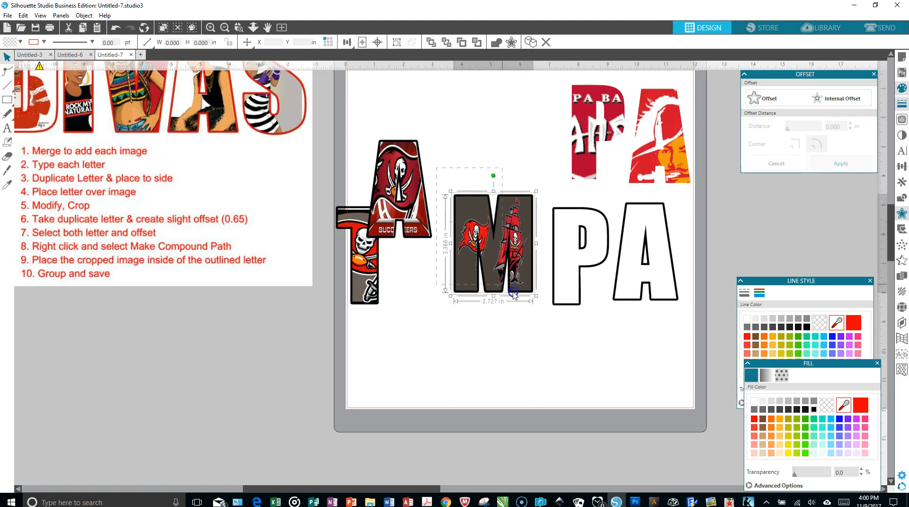
pyautogui.rightClick(492, 231)
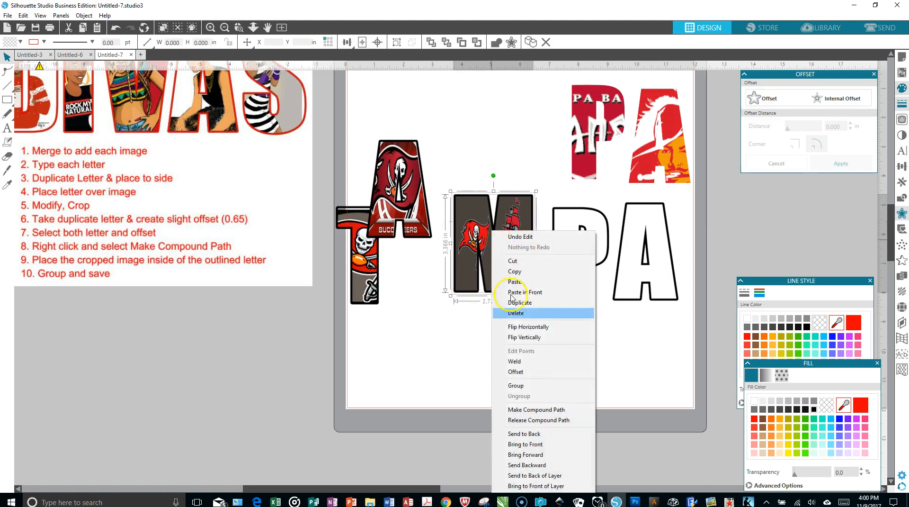
pyautogui.click(531, 386)
# Step: Move the grouped M up over the first A, and fit the cropped P image inside the black P outline
pyautogui.moveTo(514, 259); pyautogui.dragTo(461, 189)
pyautogui.moveTo(593, 137)
pyautogui.mouseDown()
pyautogui.moveTo(574, 179)
pyautogui.moveTo(573, 256)
pyautogui.mouseUp()
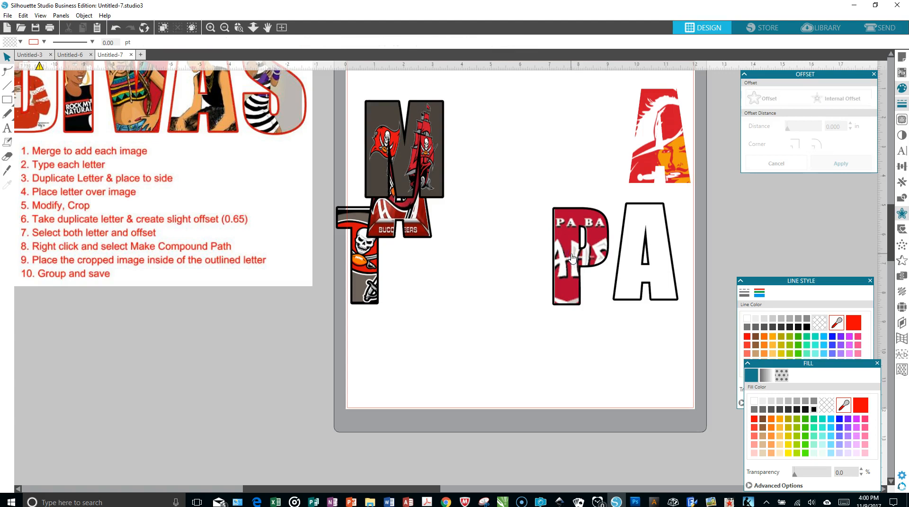
pyautogui.press('Left')
pyautogui.click(572, 257)
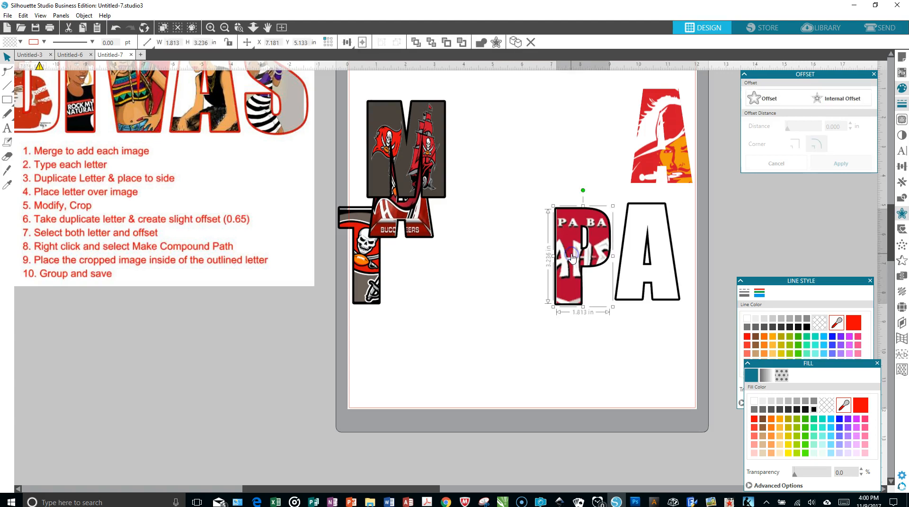
# Step: Group the P image with its black outline and move the group beside the M
pyautogui.moveTo(523, 188); pyautogui.dragTo(587, 269)
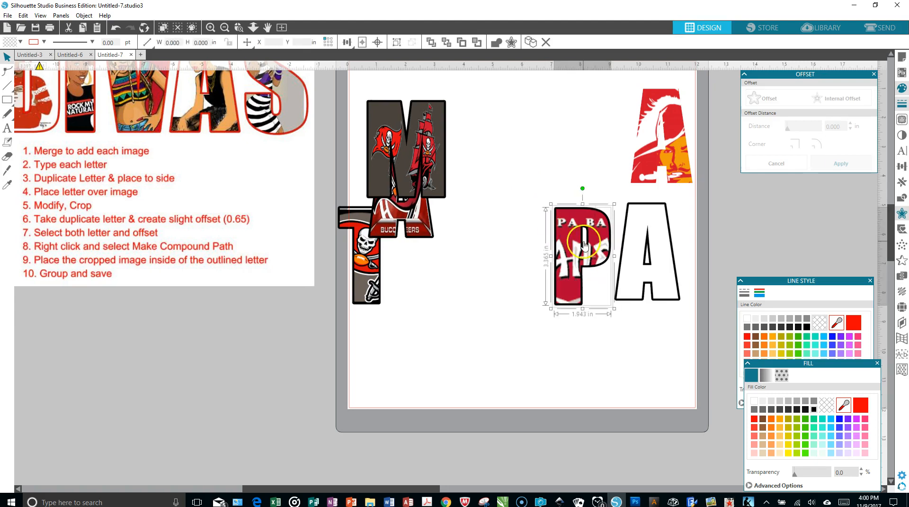
pyautogui.rightClick(584, 244)
pyautogui.click(607, 383)
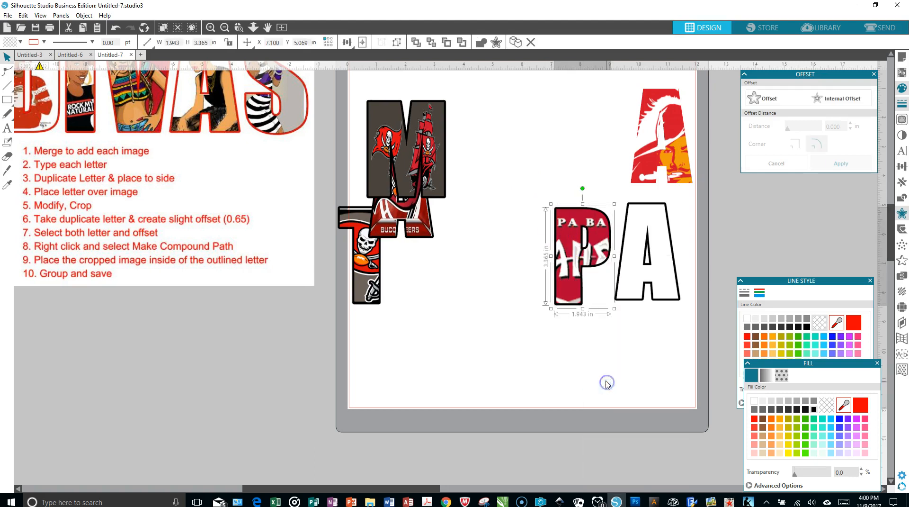
pyautogui.moveTo(574, 274); pyautogui.dragTo(460, 237)
# Step: Place the cropped image of the last A inside its black outline and fine-tune its position
pyautogui.moveTo(641, 127); pyautogui.dragTo(629, 243)
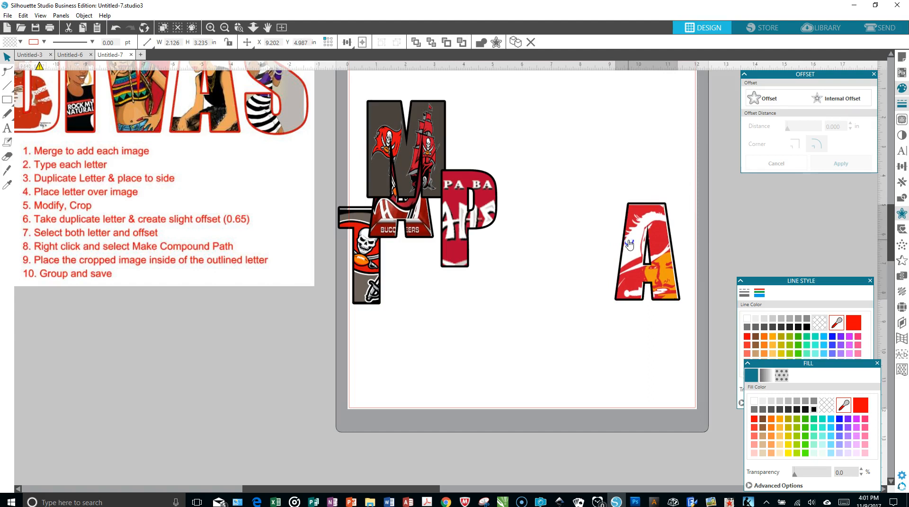
pyautogui.click(630, 244)
pyautogui.click(630, 244)
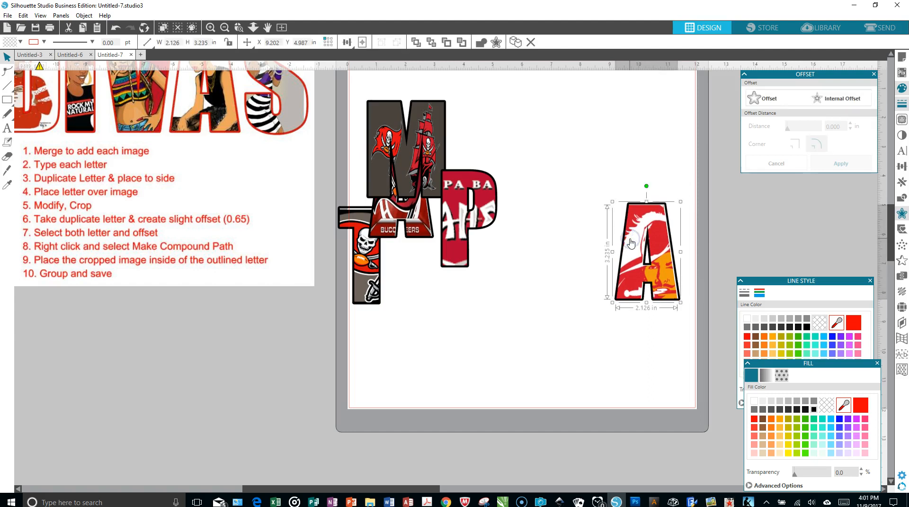
pyautogui.moveTo(631, 243); pyautogui.dragTo(631, 243)
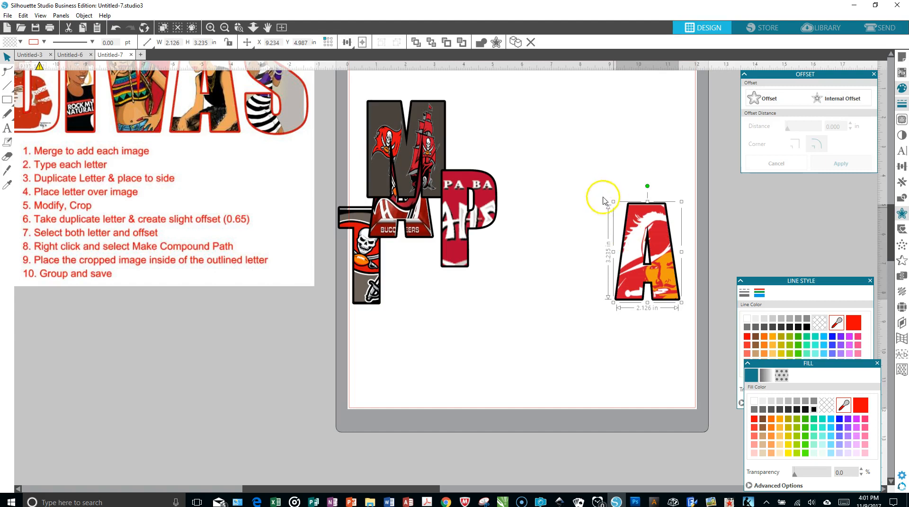
pyautogui.click(598, 172)
pyautogui.click(634, 242)
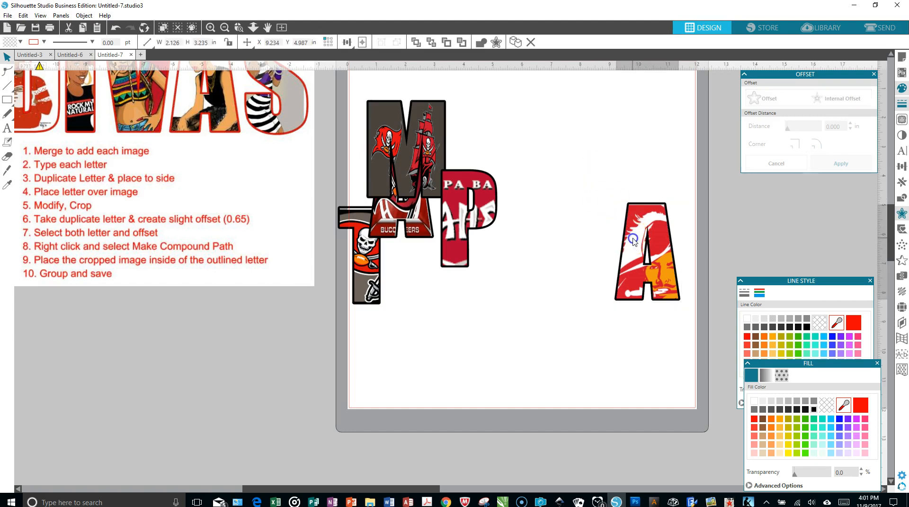
pyautogui.moveTo(634, 243); pyautogui.dragTo(634, 242)
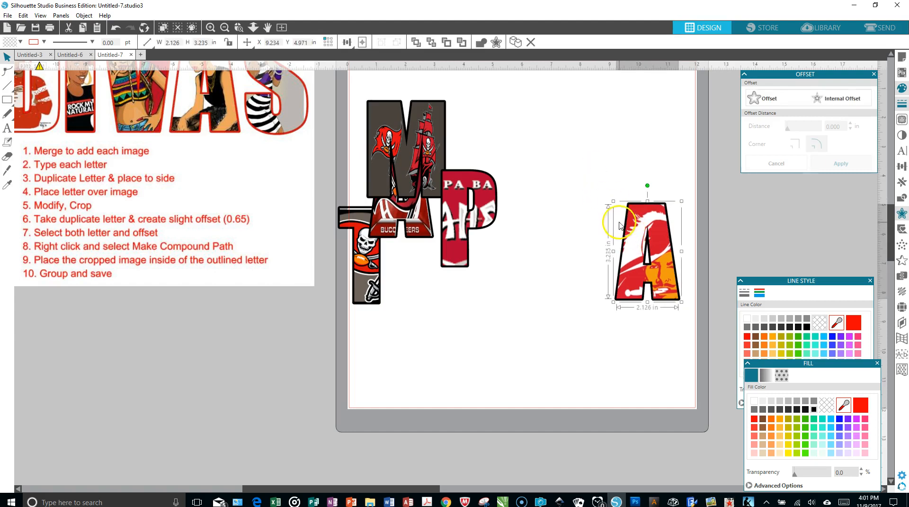
pyautogui.click(605, 215)
# Step: Group the last A image with its black outline and move the group straight up the page
pyautogui.moveTo(605, 196); pyautogui.dragTo(677, 303)
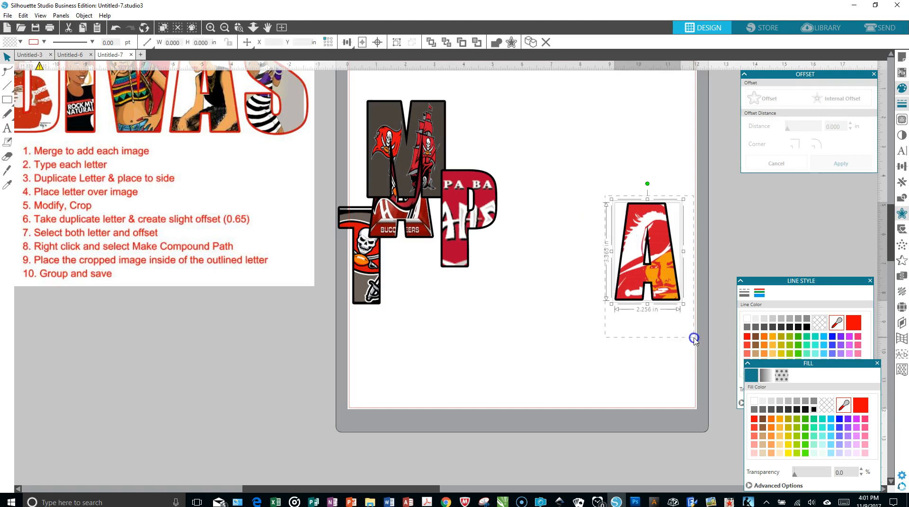
pyautogui.rightClick(665, 280)
pyautogui.click(695, 172)
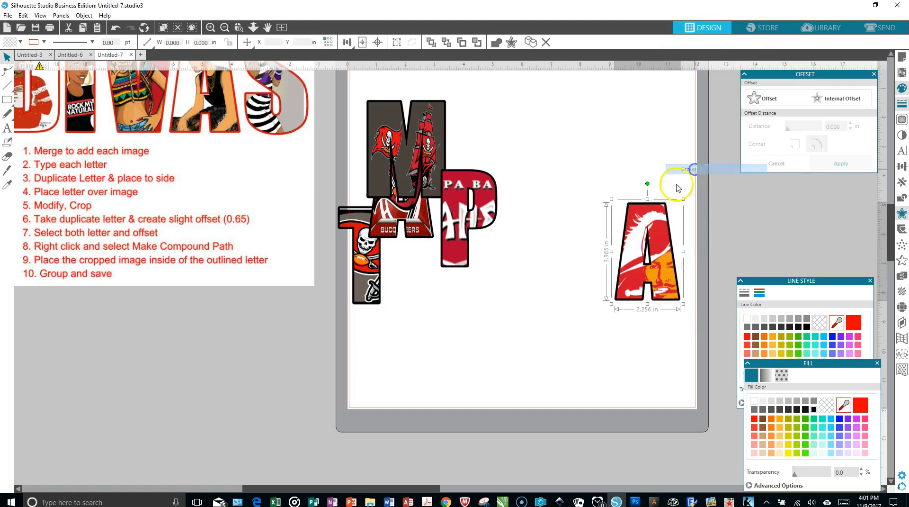
pyautogui.moveTo(645, 243); pyautogui.dragTo(643, 172)
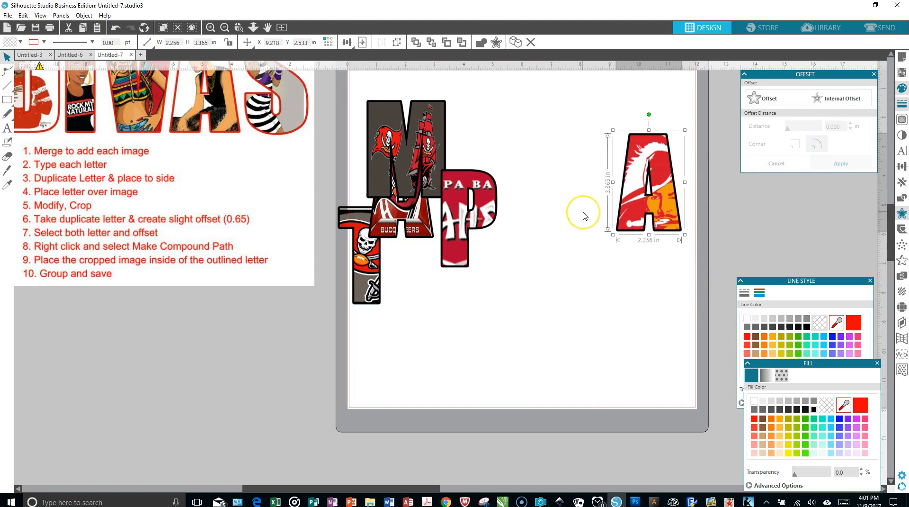
# Step: Arrange the grouped P, M, first A and T in a row before the last A to spell TAMPA
pyautogui.scroll(4, 584, 216)
pyautogui.moveTo(484, 264); pyautogui.dragTo(607, 224)
pyautogui.moveTo(425, 212); pyautogui.dragTo(535, 242)
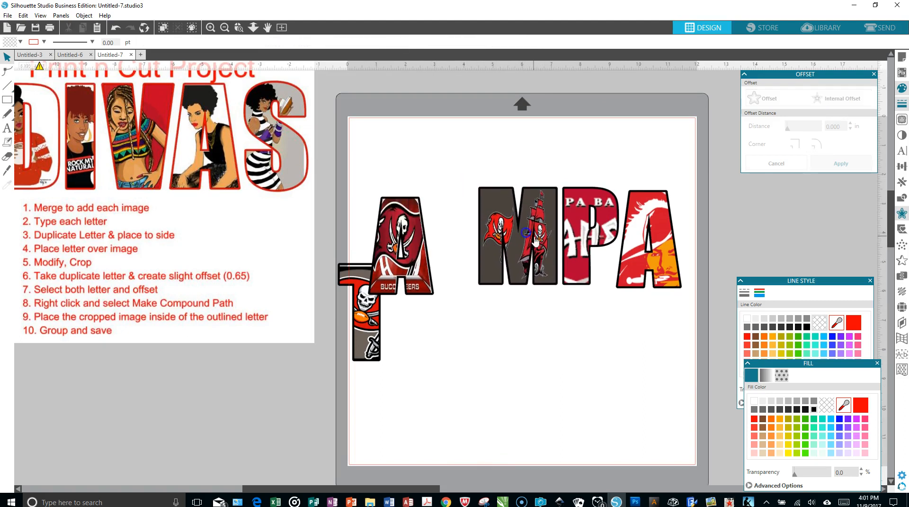
pyautogui.moveTo(416, 235); pyautogui.dragTo(454, 227)
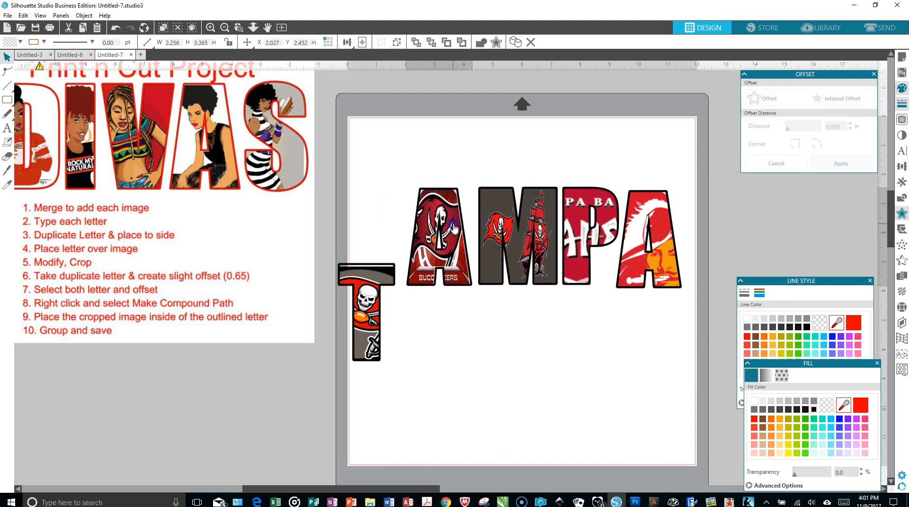
pyautogui.click(386, 249)
pyautogui.click(366, 273)
pyautogui.moveTo(384, 218); pyautogui.dragTo(382, 199)
pyautogui.click(481, 340)
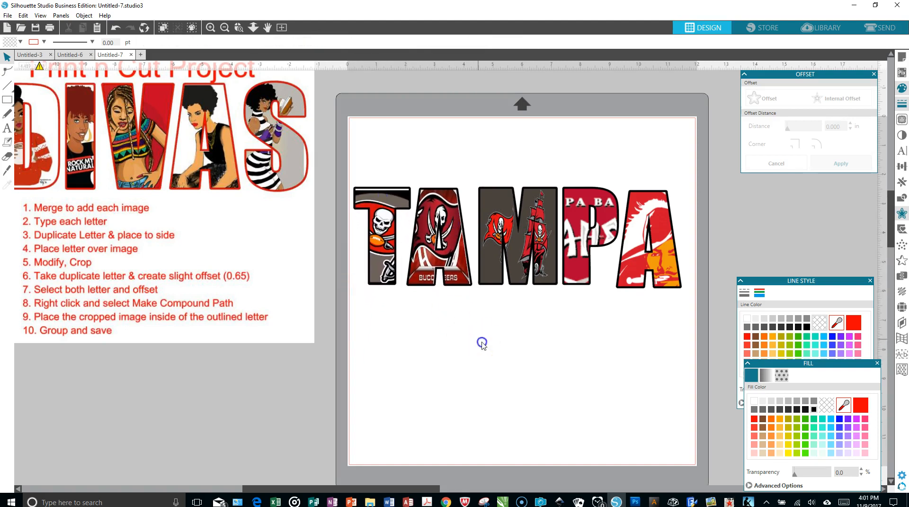
# Step: Select all five letter groups and align them vertically on their centers so they sit level in the row
pyautogui.moveTo(339, 146); pyautogui.dragTo(702, 313)
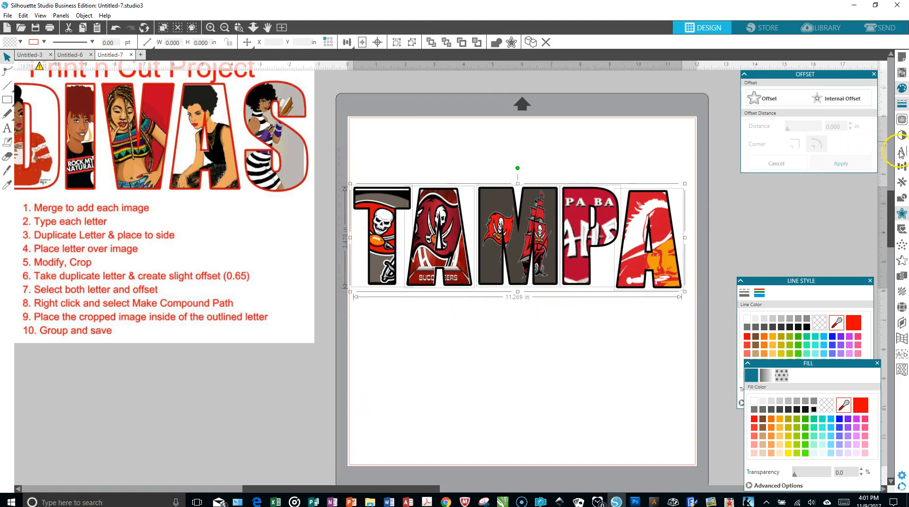
pyautogui.click(902, 165)
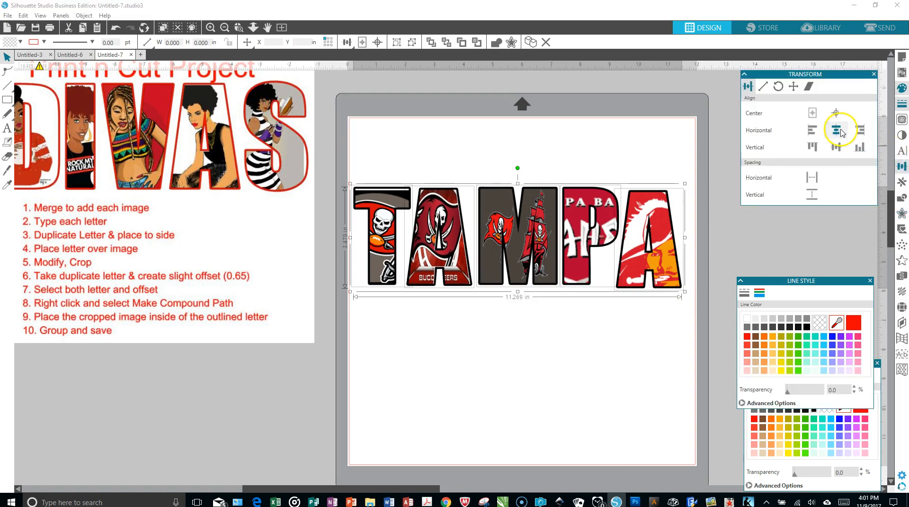
pyautogui.click(838, 130)
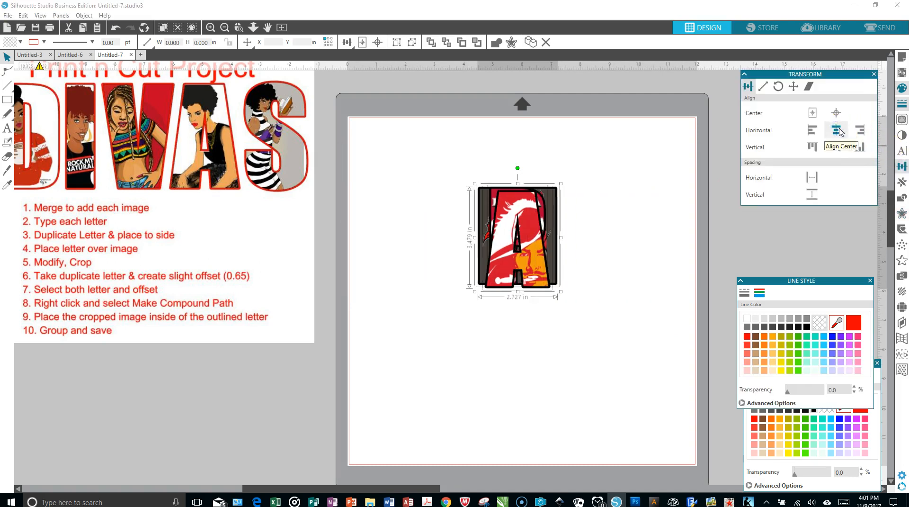
pyautogui.click(115, 27)
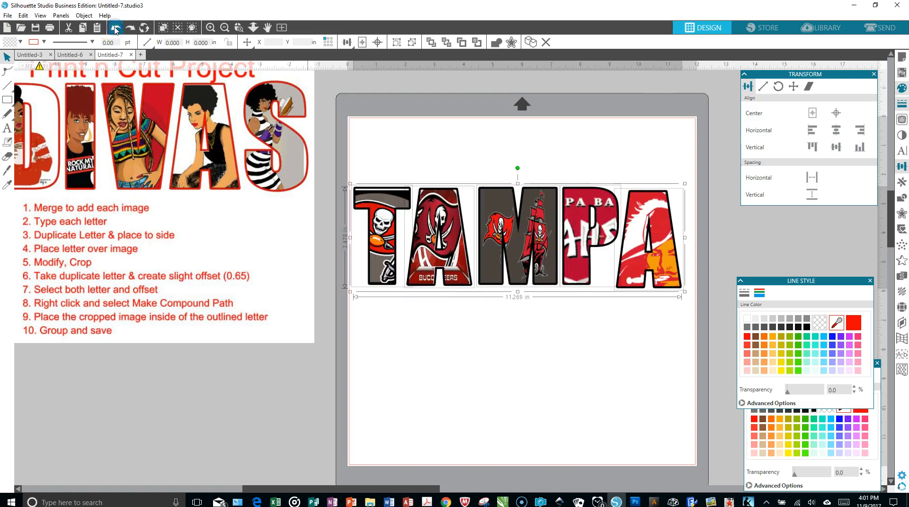
pyautogui.click(838, 148)
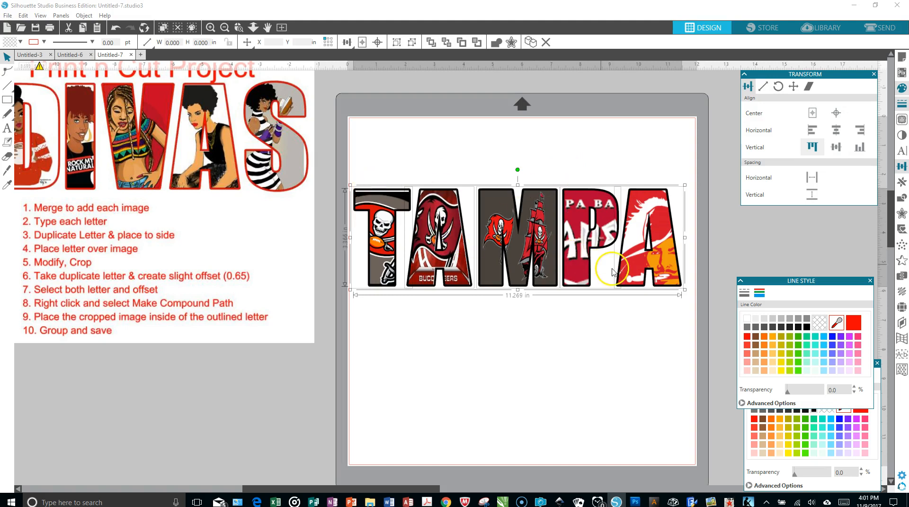
pyautogui.click(625, 323)
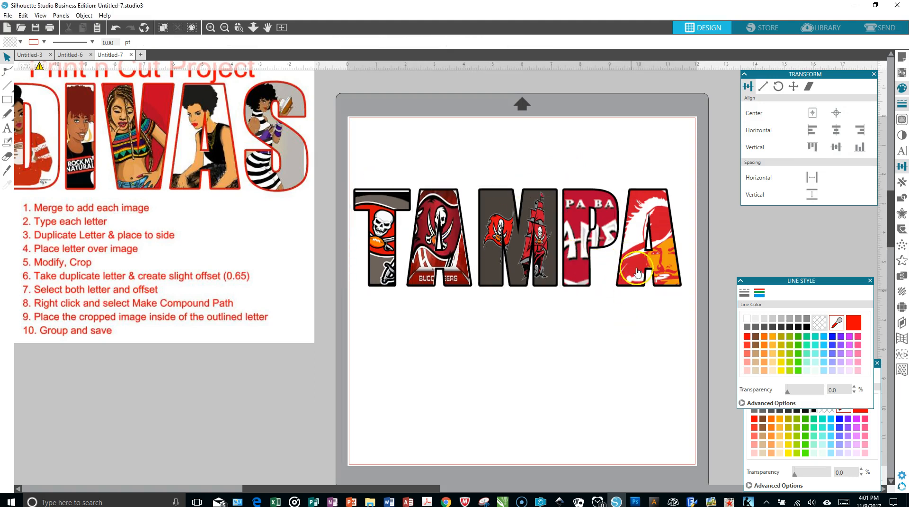
# Step: Nudge the last A slightly left to close the gap to the P
pyautogui.click(641, 258)
pyautogui.press('Left')
pyautogui.press('Left')
pyautogui.press('Left')
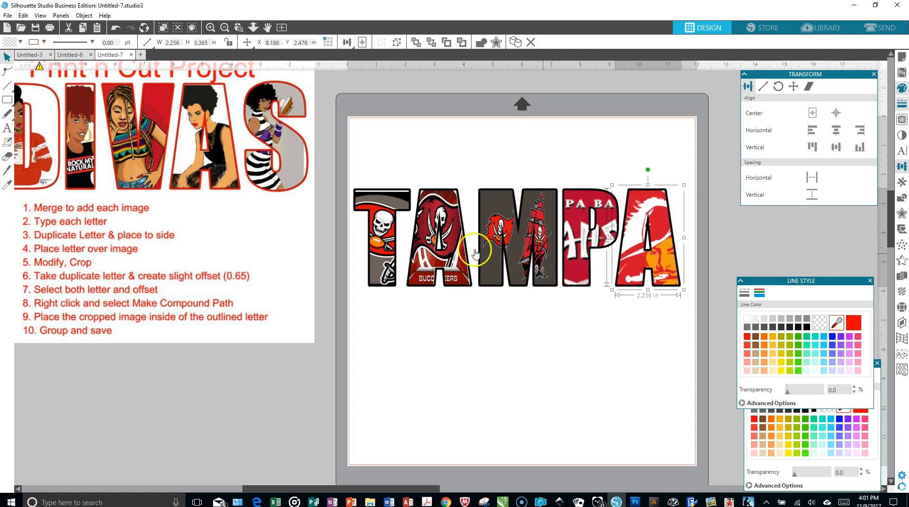
# Step: Group all five TAMPA letters into one object and move it to the bottom of the page
pyautogui.click(344, 144)
pyautogui.moveTo(344, 144); pyautogui.dragTo(664, 294)
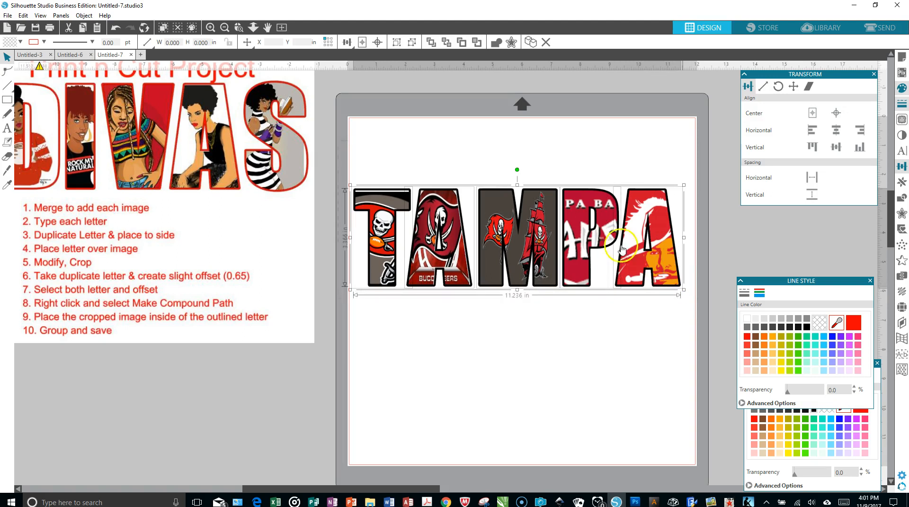
pyautogui.rightClick(580, 222)
pyautogui.click(625, 362)
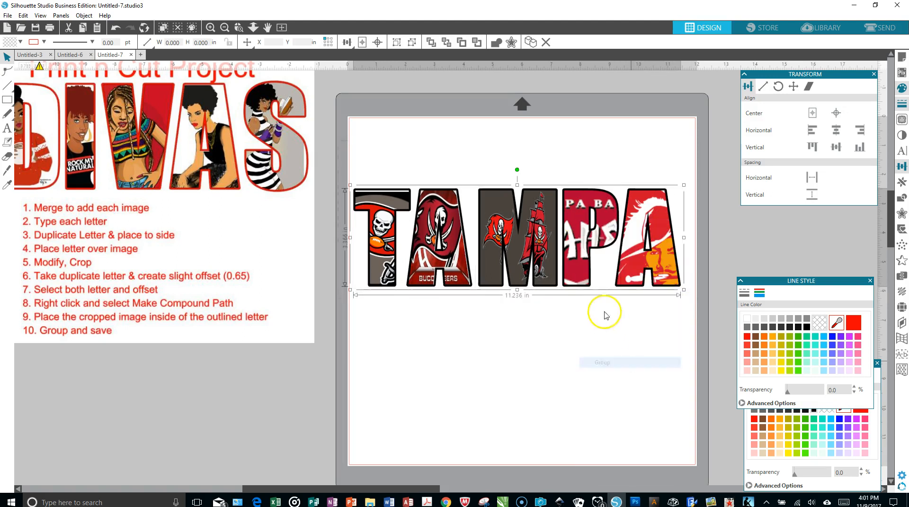
pyautogui.moveTo(552, 250); pyautogui.dragTo(564, 425)
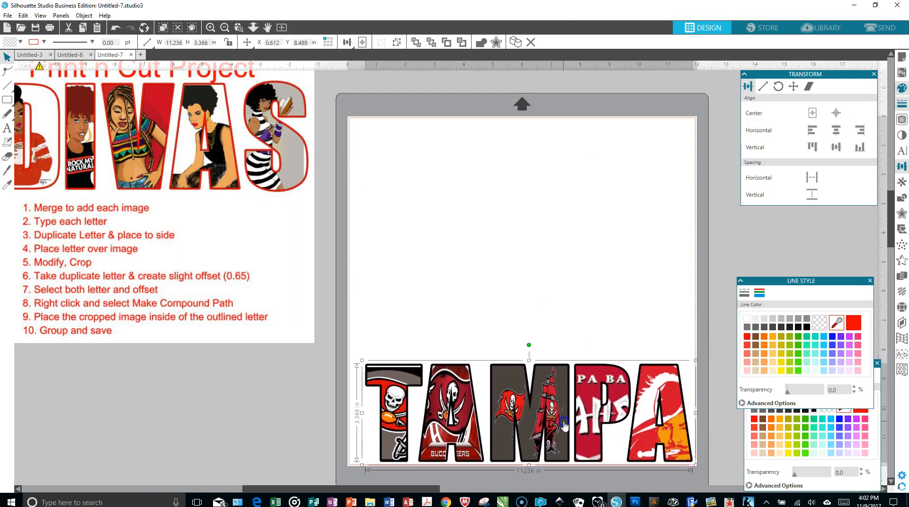